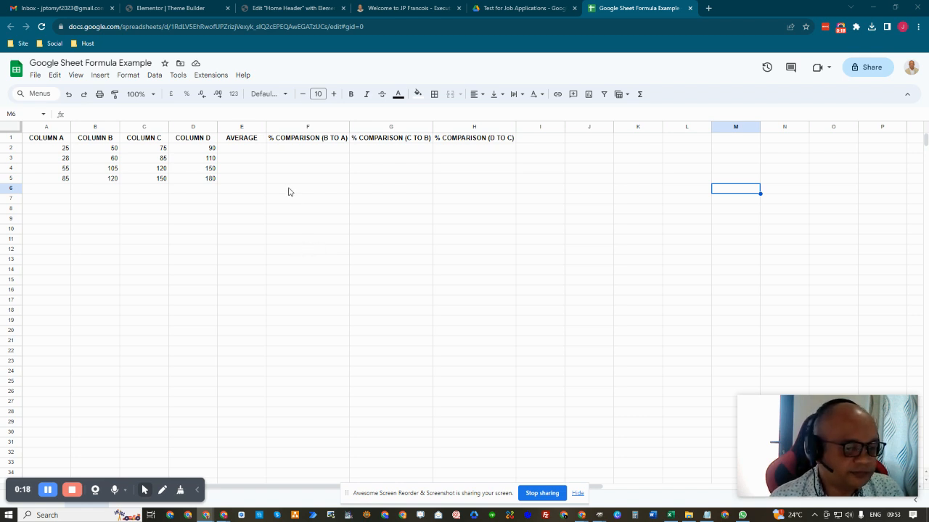
Examine the data in A2:D5 alongside the Average column and the B to A, C to B and D to C comparison columns.
drag(64, 149, 185, 182)
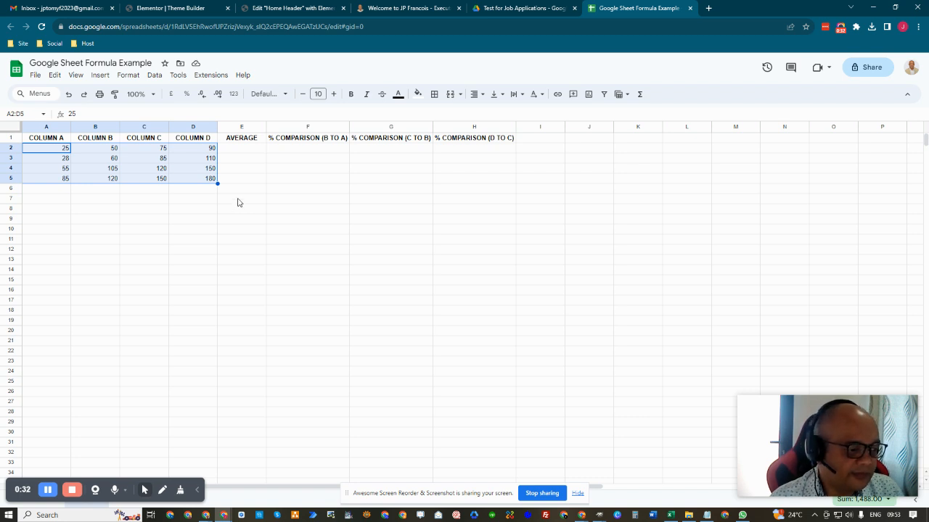
click(239, 151)
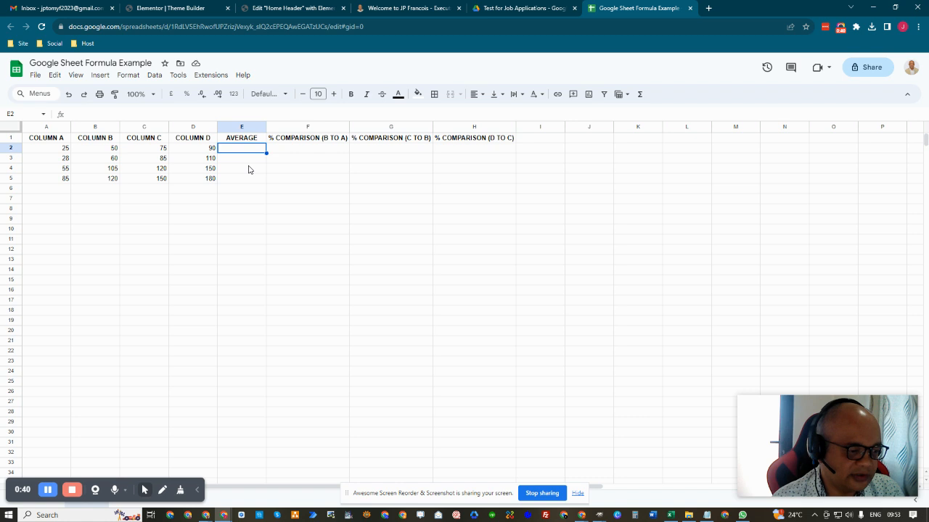
click(49, 152)
drag(52, 151, 195, 185)
click(285, 180)
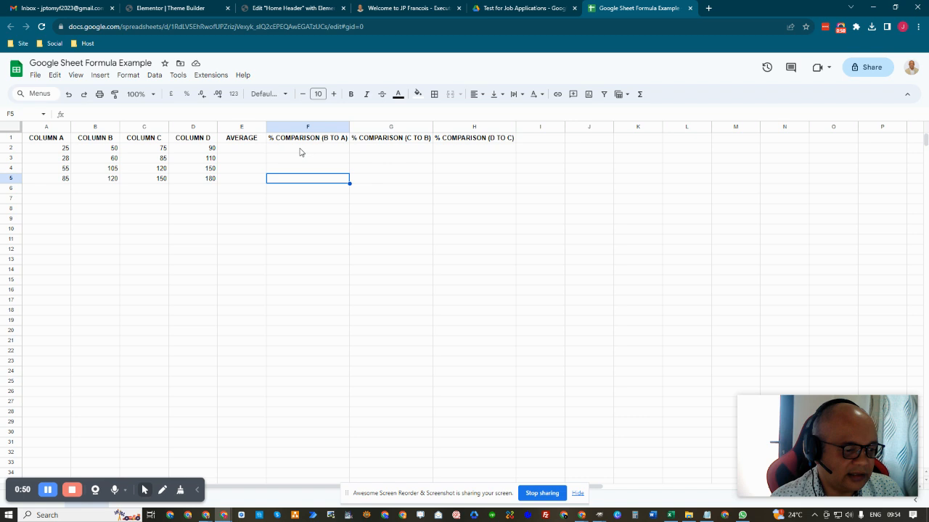
click(300, 149)
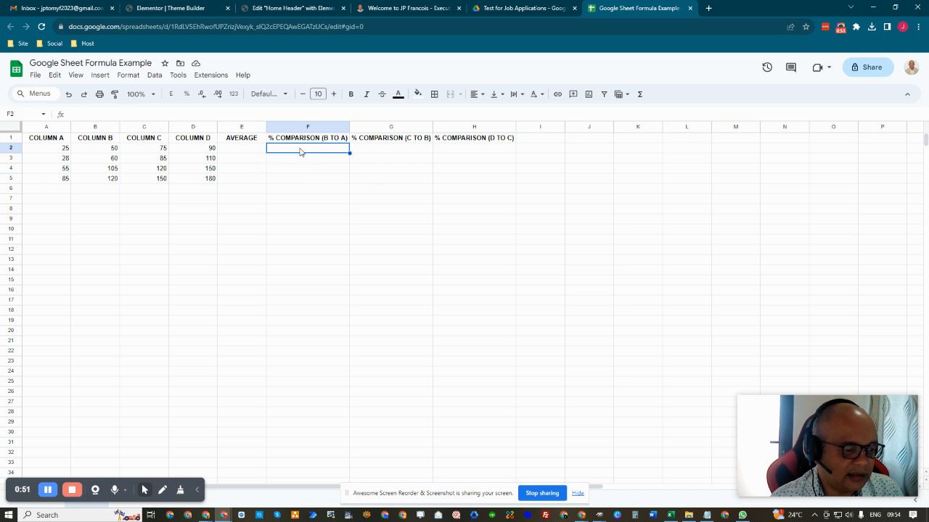
click(102, 149)
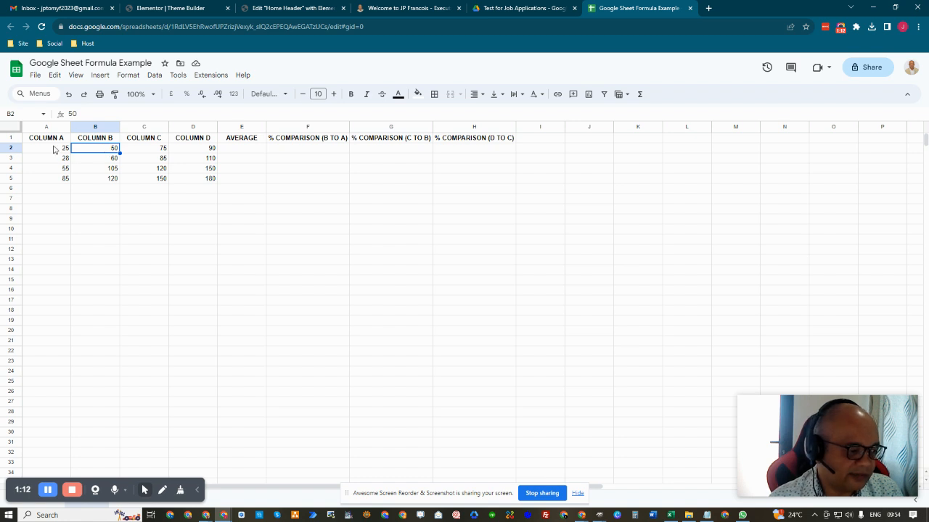
click(312, 138)
drag(313, 138, 309, 194)
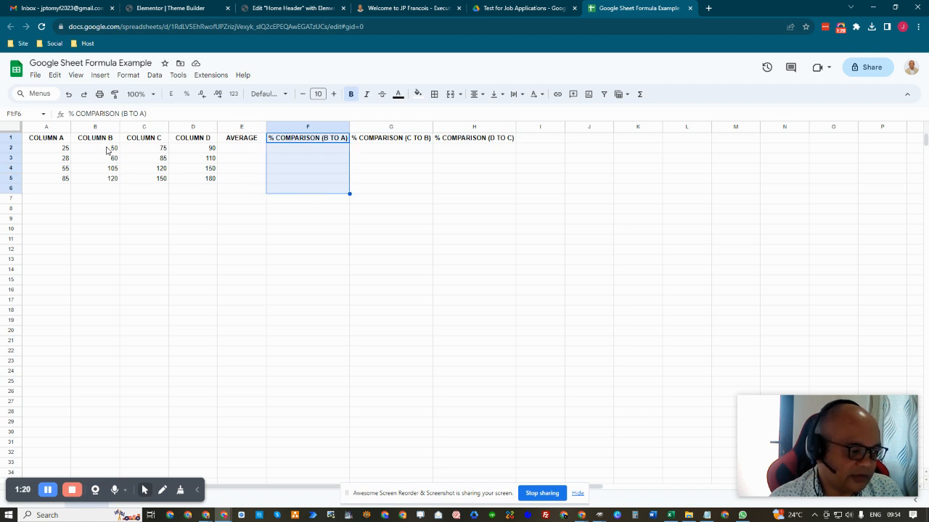
click(105, 141)
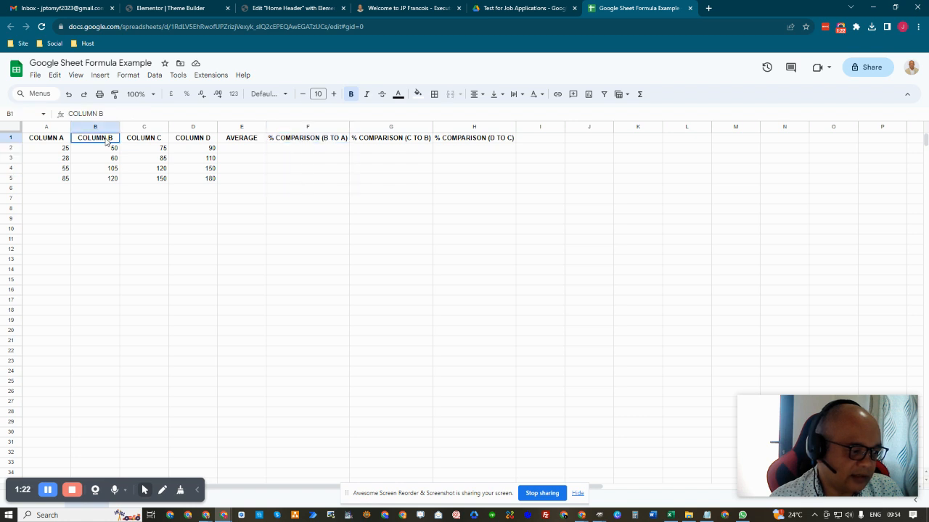
click(51, 142)
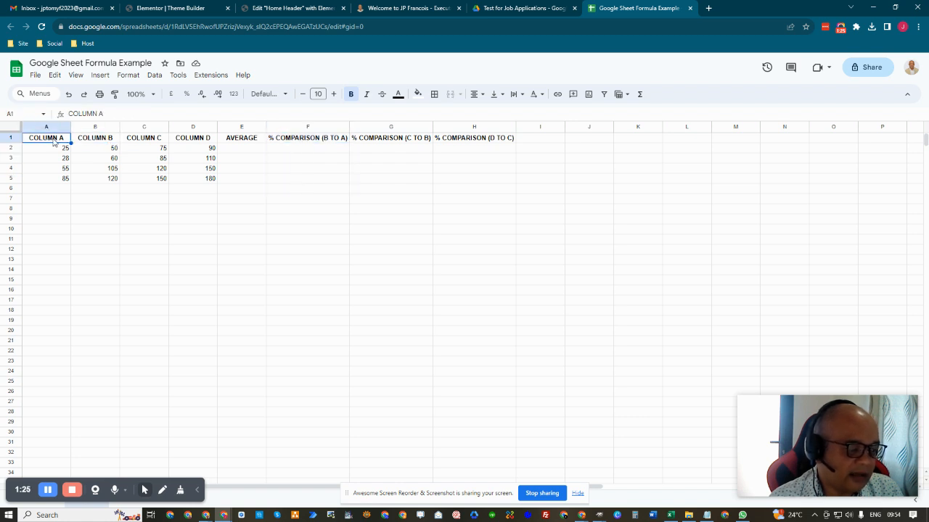
click(378, 151)
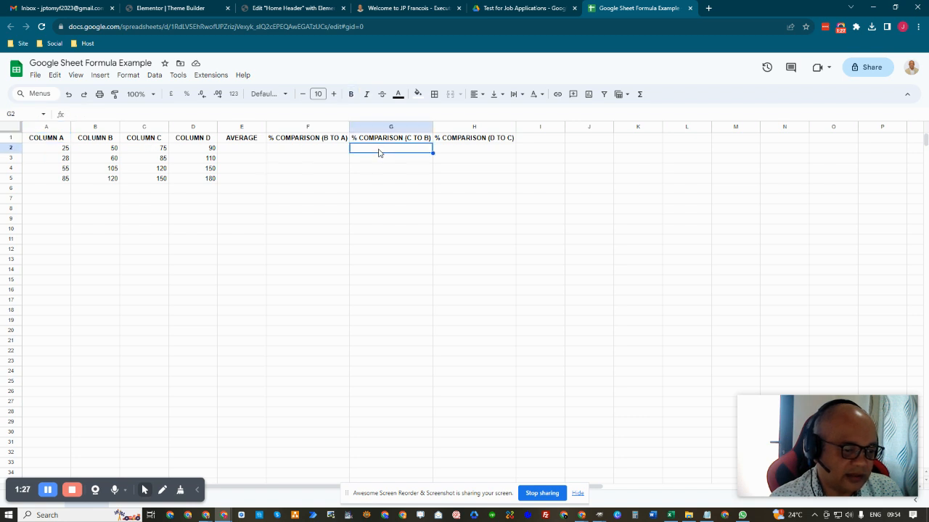
click(140, 152)
click(98, 149)
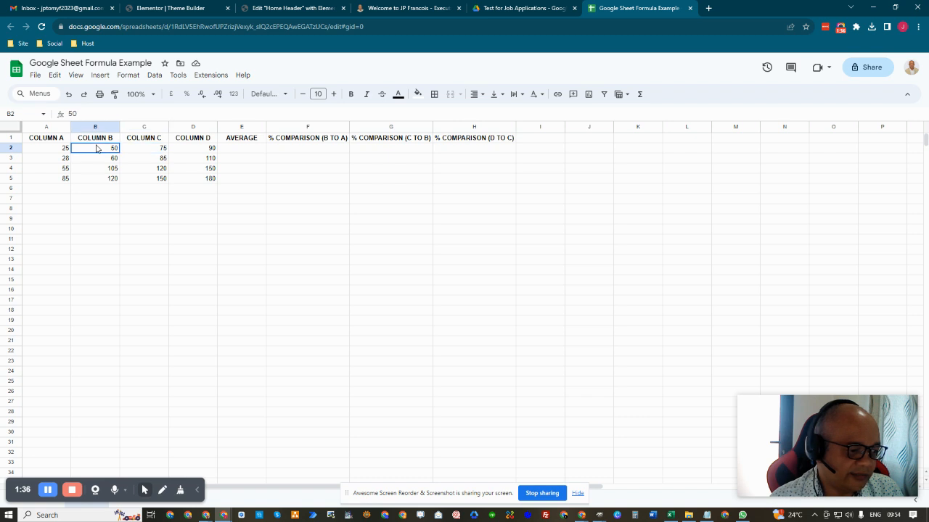
click(493, 152)
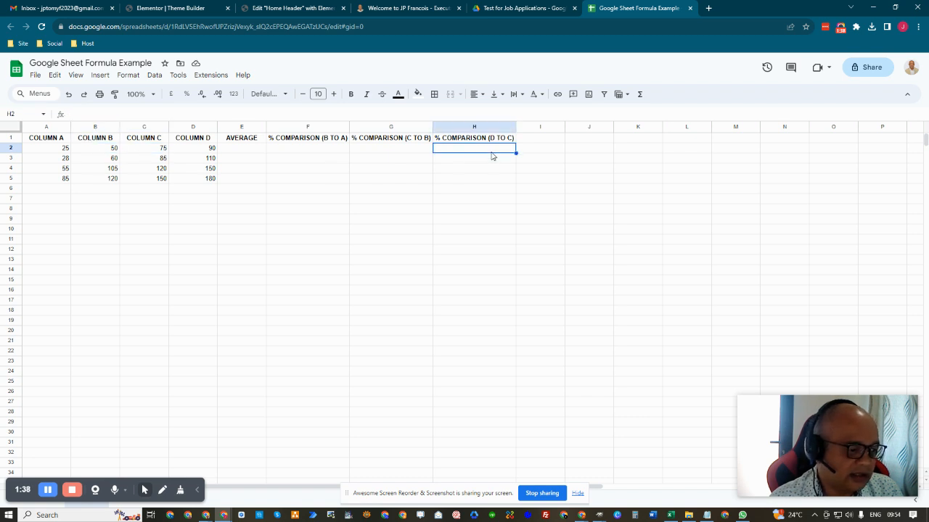
click(197, 151)
click(116, 149)
click(145, 152)
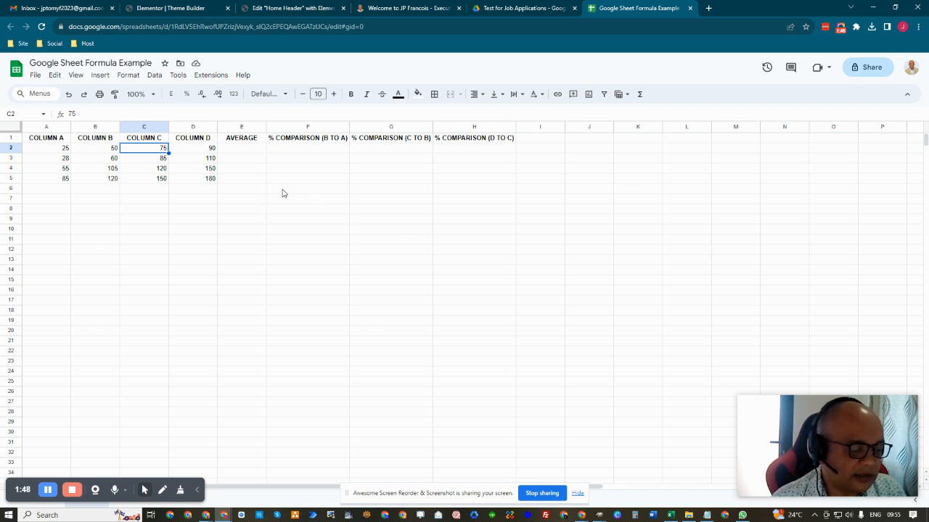
Review the row 2 values in A2 through D2 as the inputs for the average in E2.
click(235, 150)
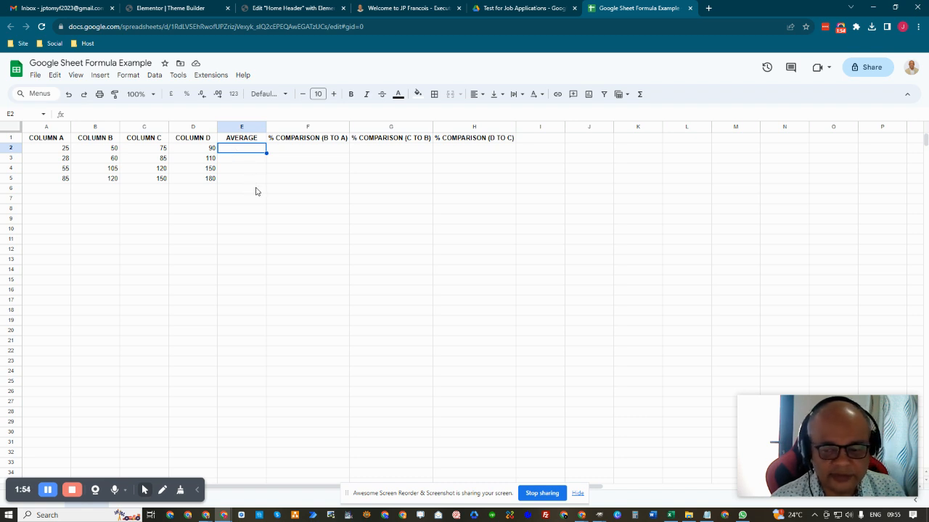
click(58, 150)
click(89, 151)
click(134, 151)
click(191, 150)
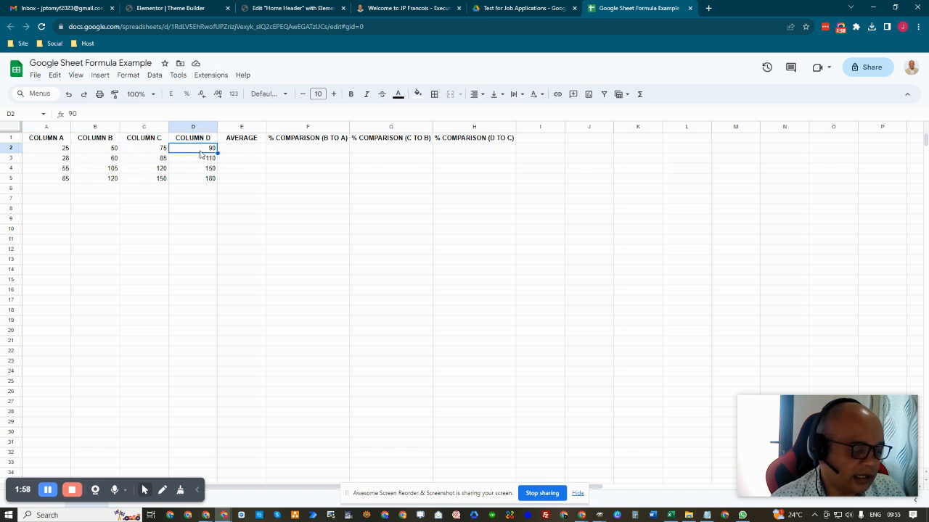
click(251, 151)
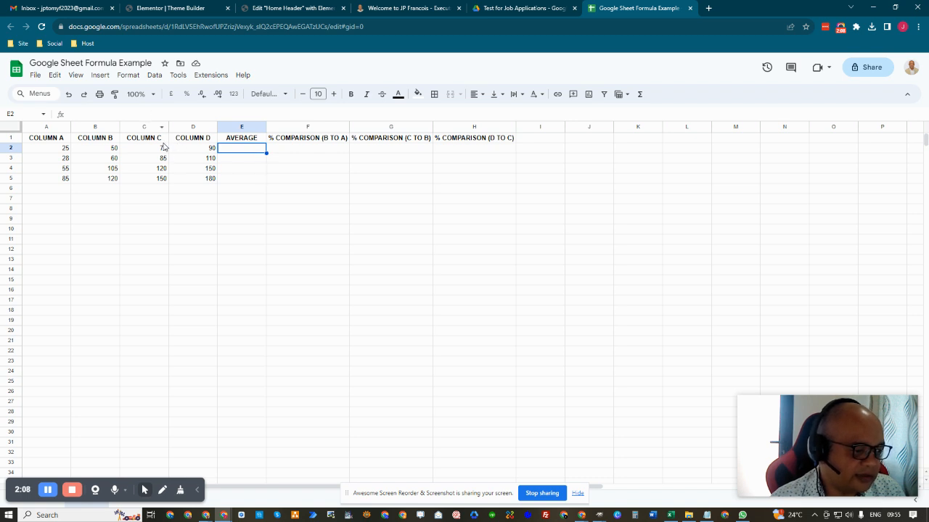
click(59, 151)
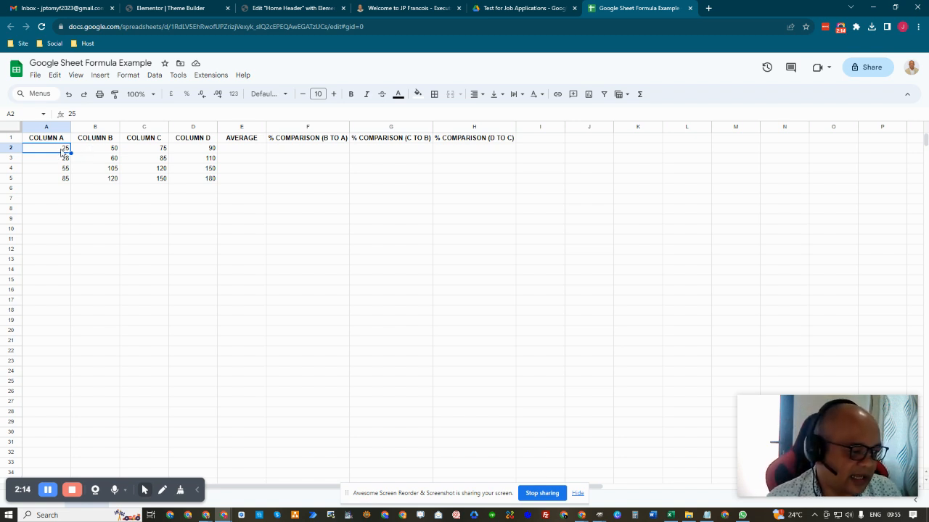
click(98, 151)
click(152, 148)
click(196, 149)
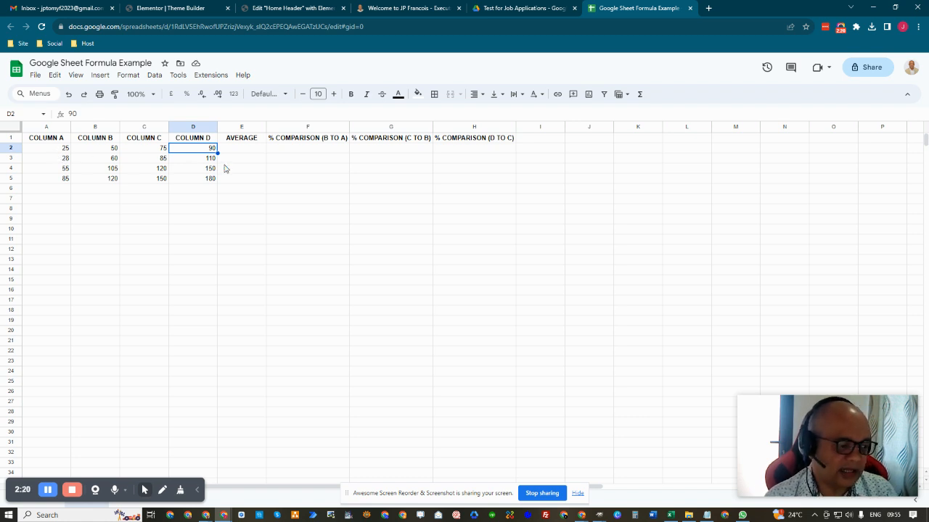
click(64, 150)
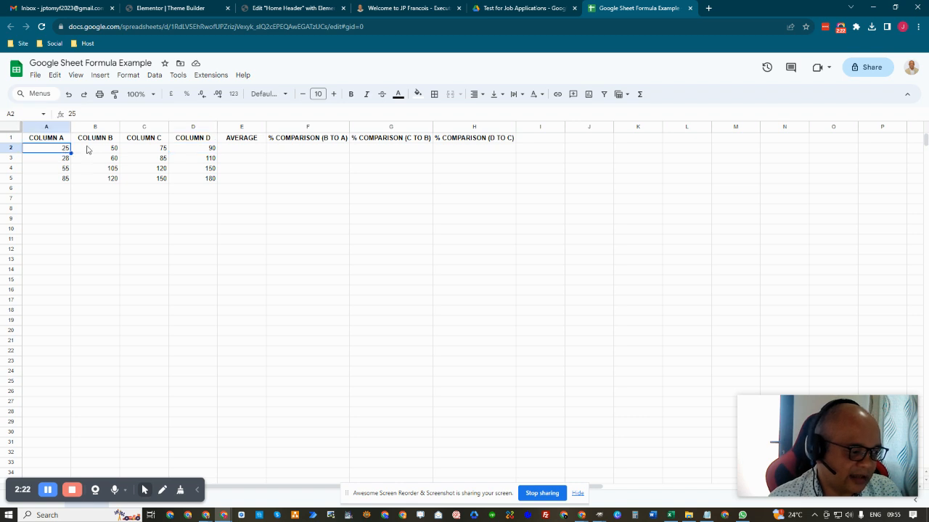
click(116, 150)
click(142, 152)
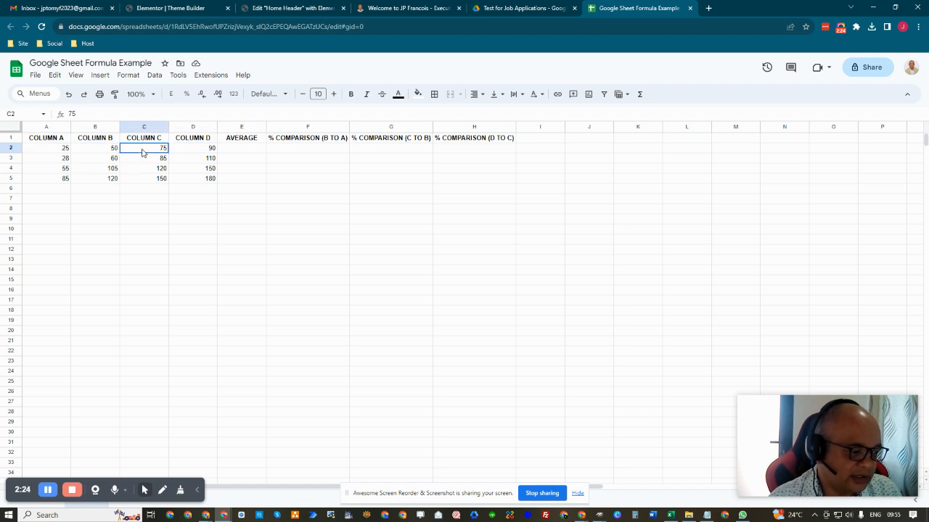
click(190, 151)
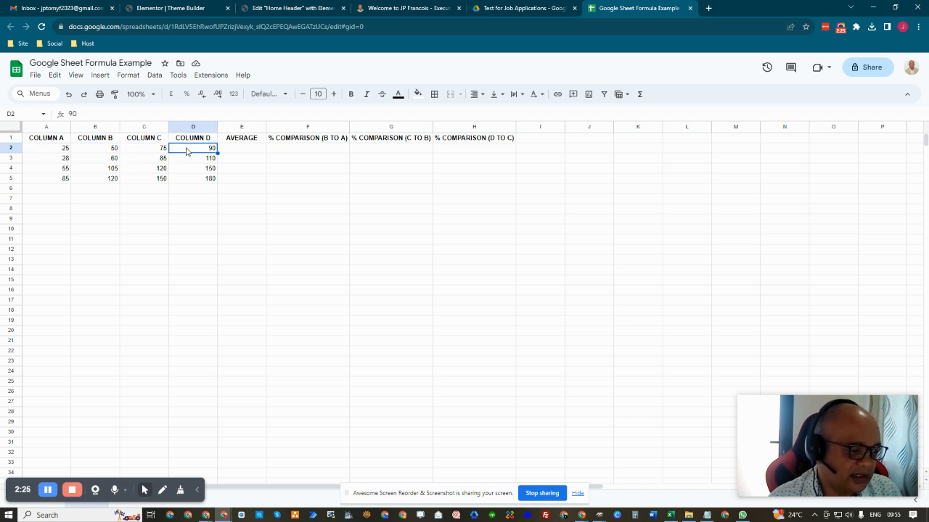
Calculate the average in E2 with =(A2+B2+C2+D2)/4 and accept the suggested auto-fill for E3:E5.
drag(239, 150, 242, 183)
click(240, 150)
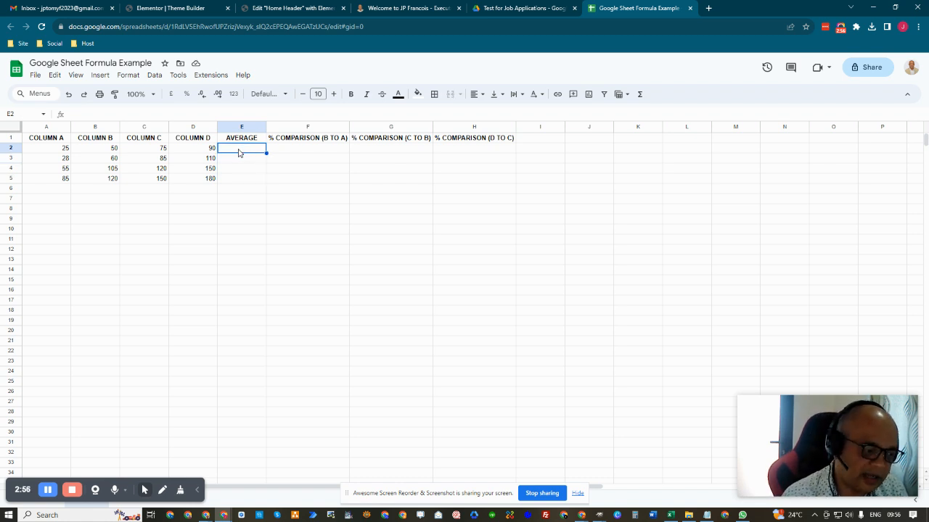
text(=)
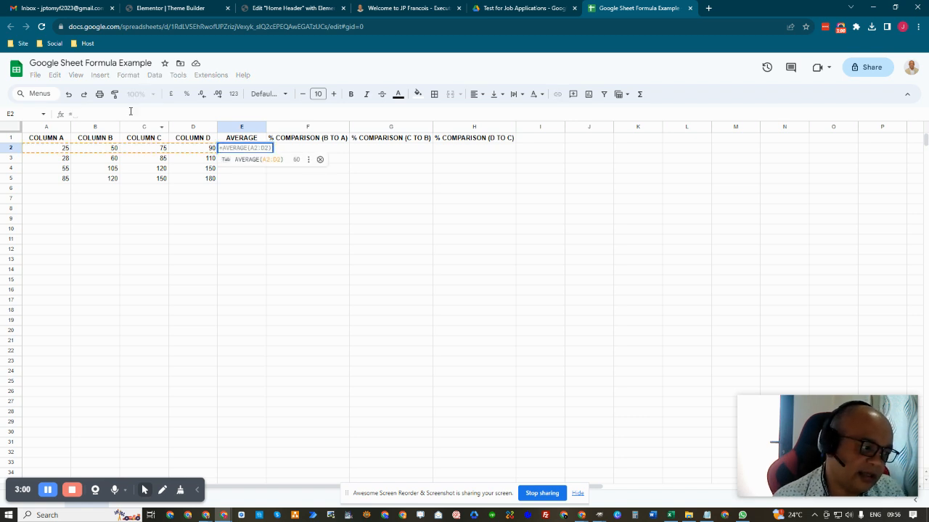
text(()
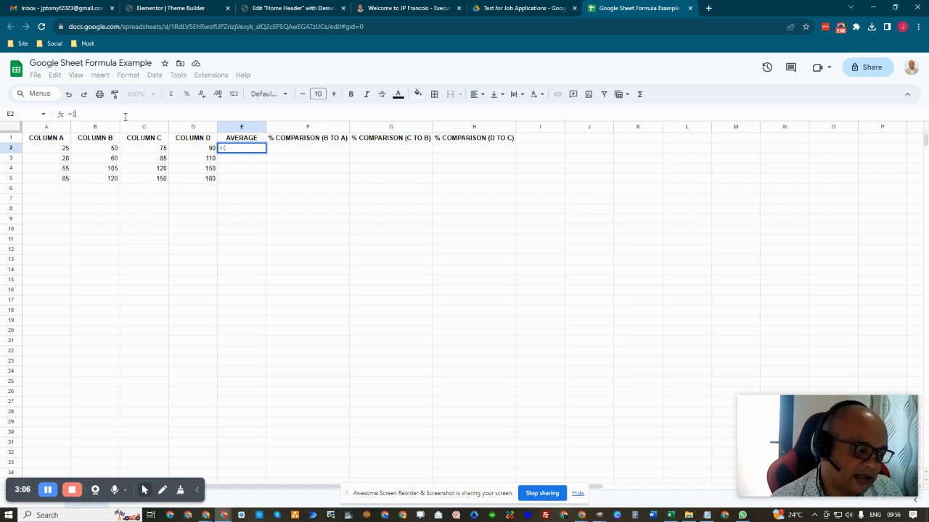
click(61, 153)
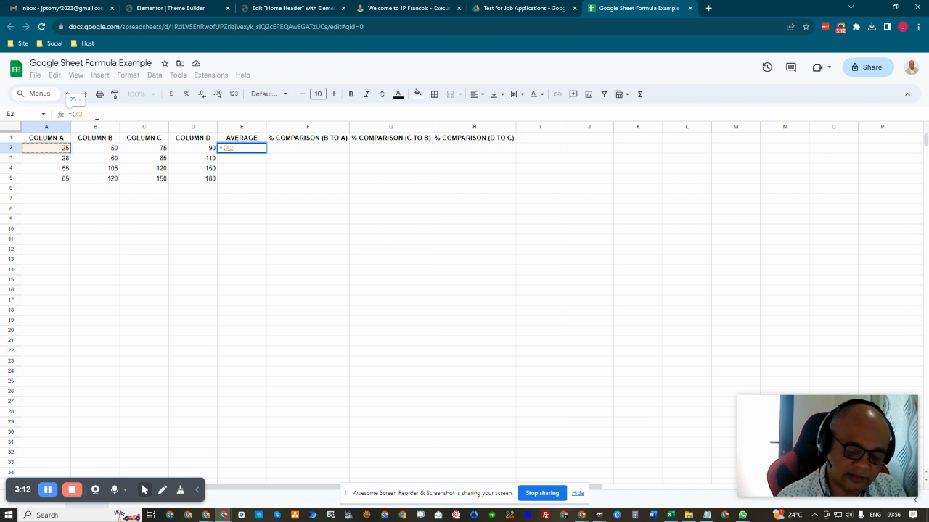
text(+)
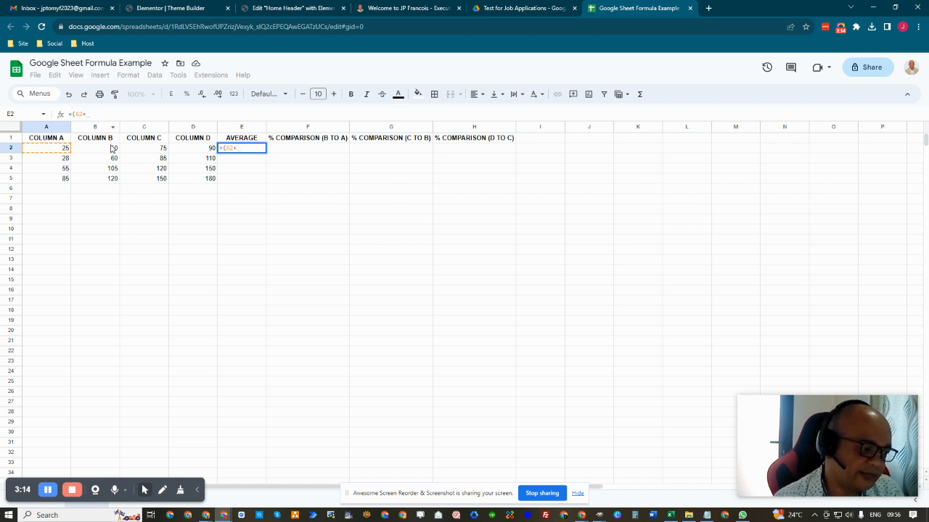
click(104, 152)
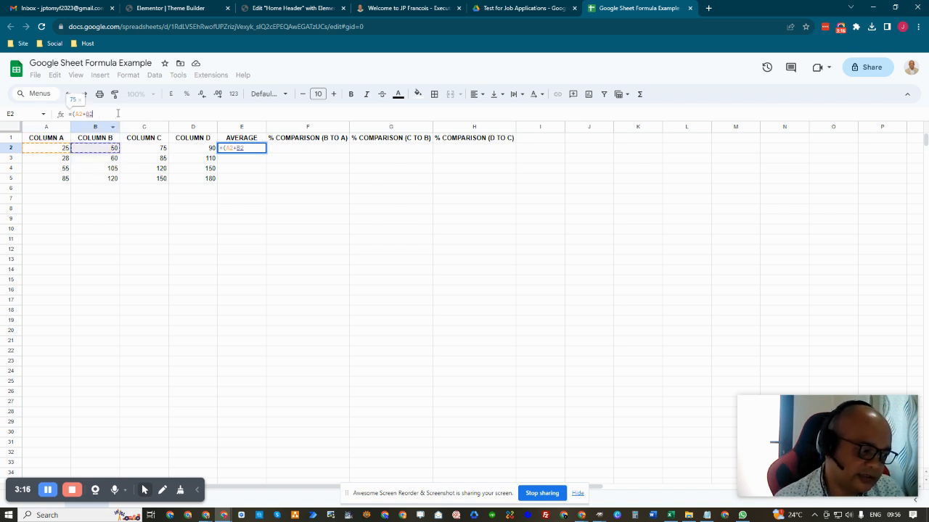
text(+)
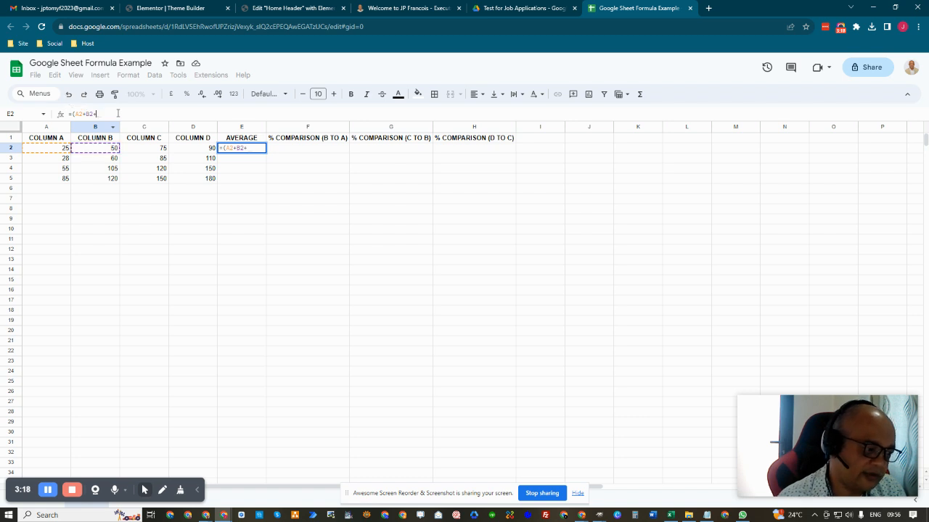
click(155, 151)
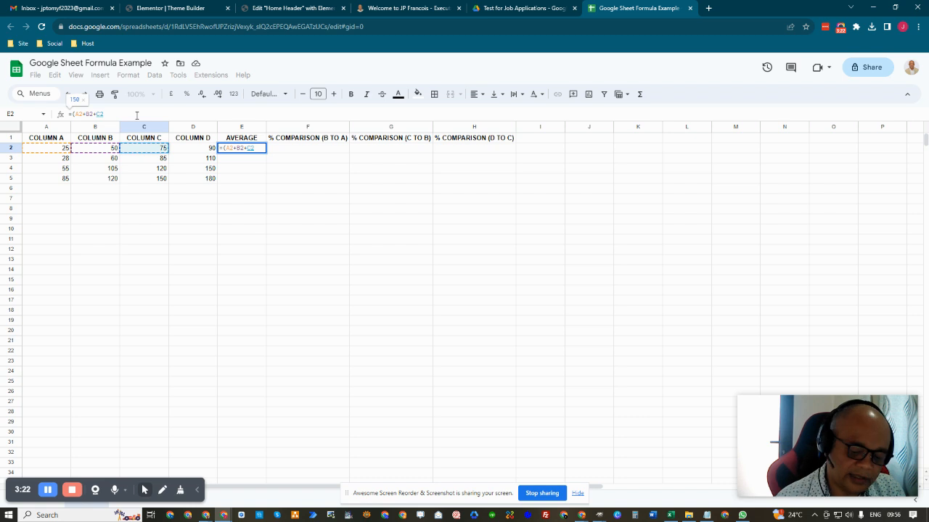
text(+)
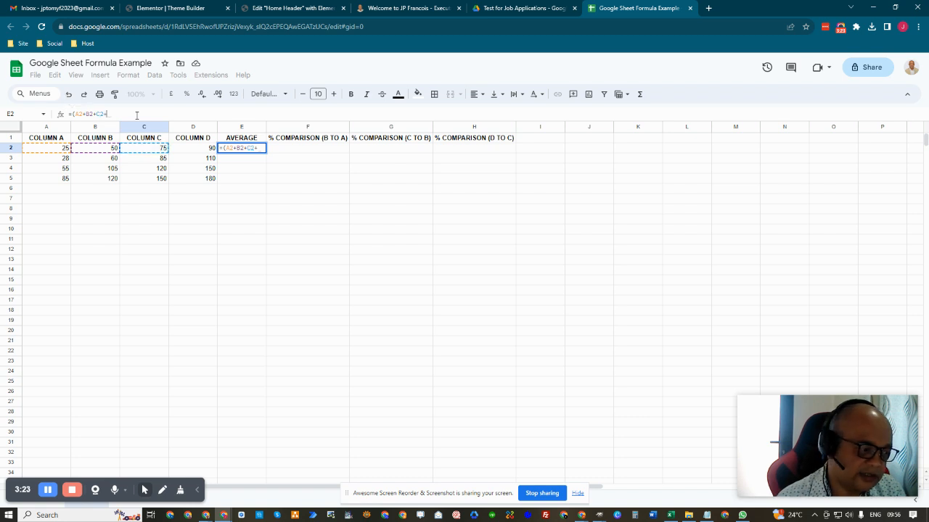
click(187, 152)
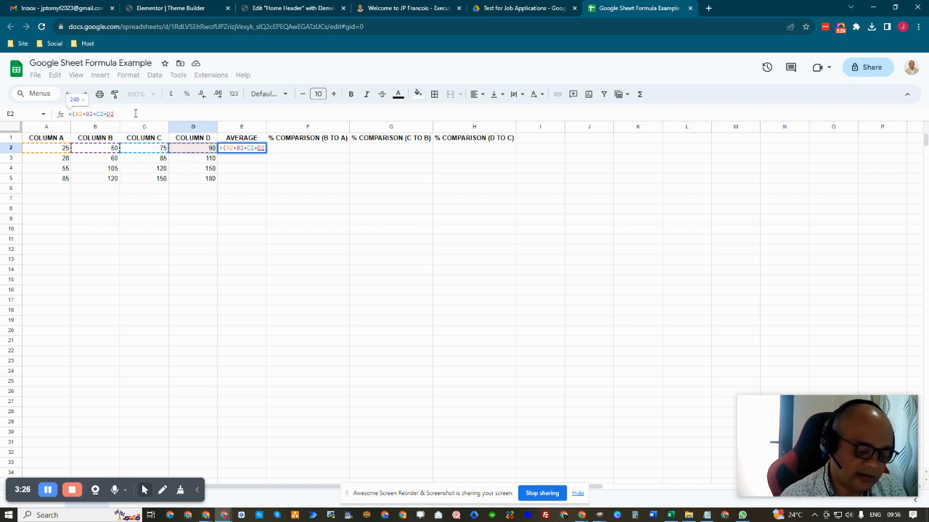
text())
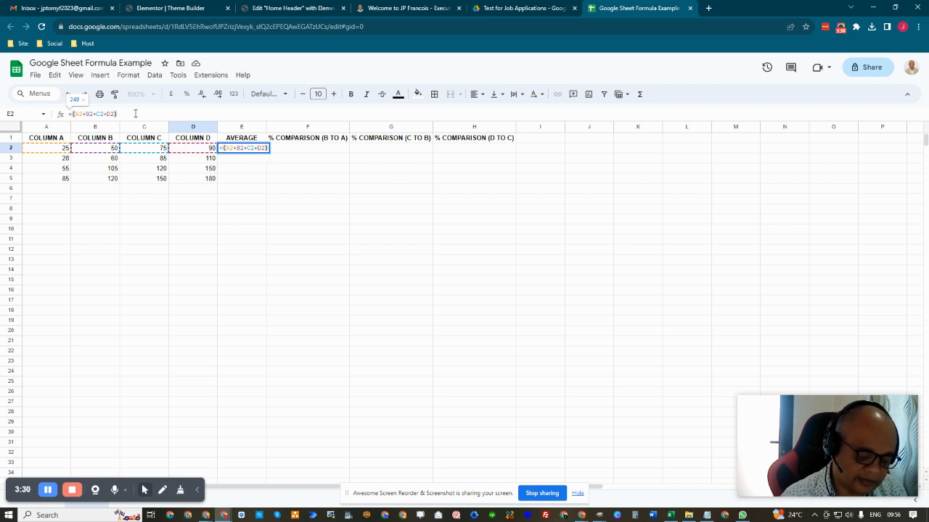
text(/)
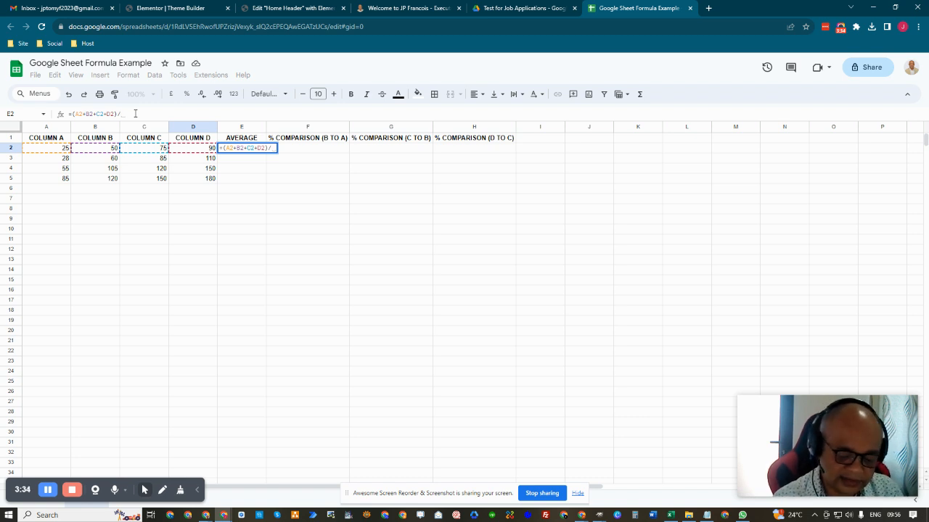
text(4)
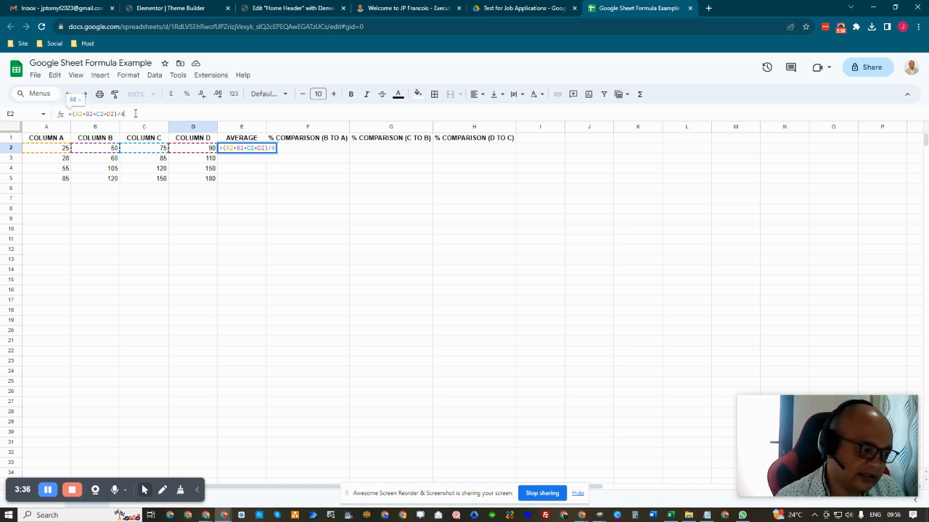
key(Return)
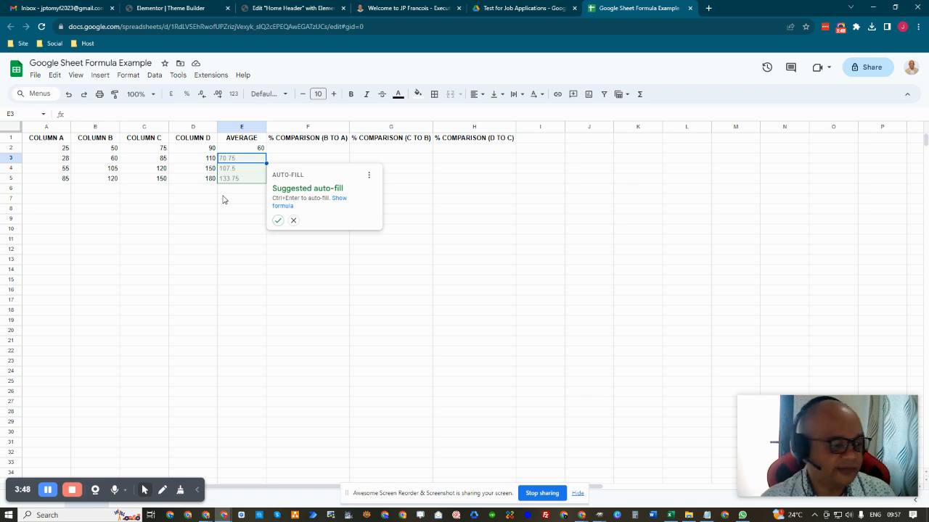
click(278, 221)
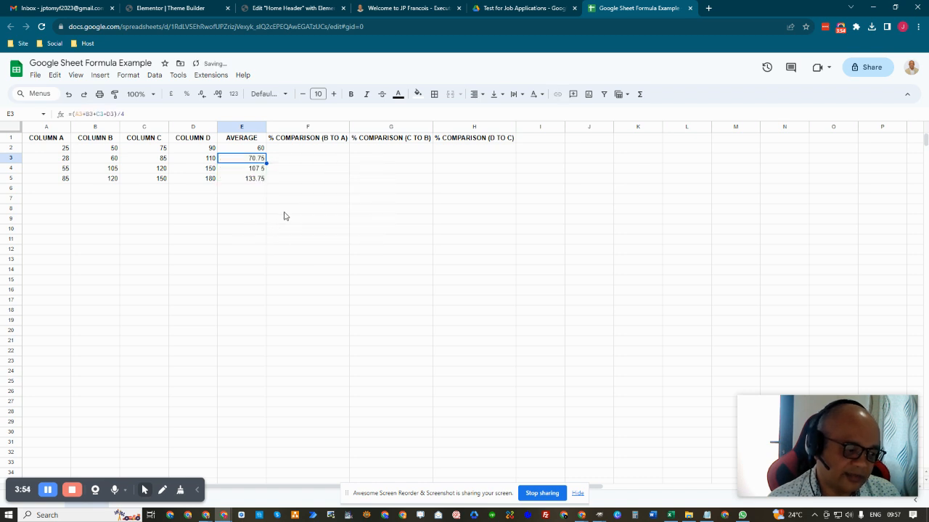
Clear the auto-filled average formulas from E3:E5, keeping the one in E2.
click(293, 186)
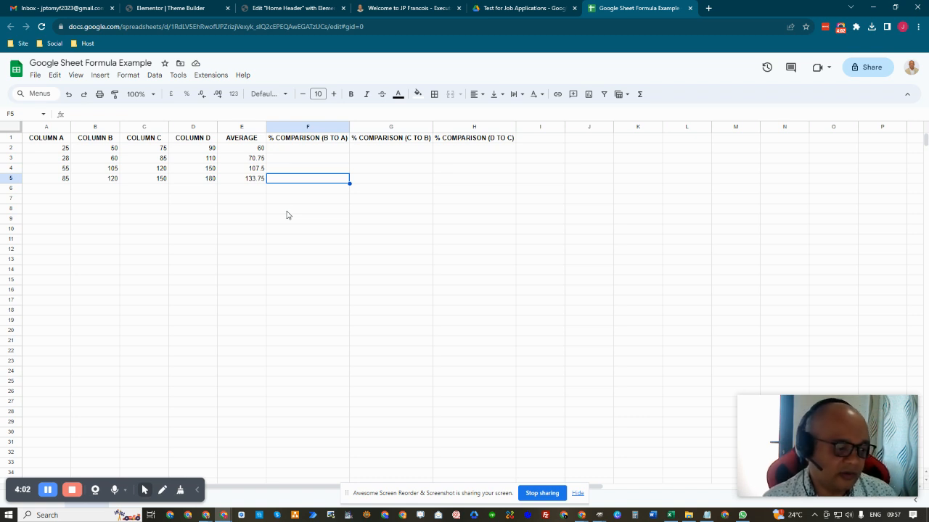
click(259, 191)
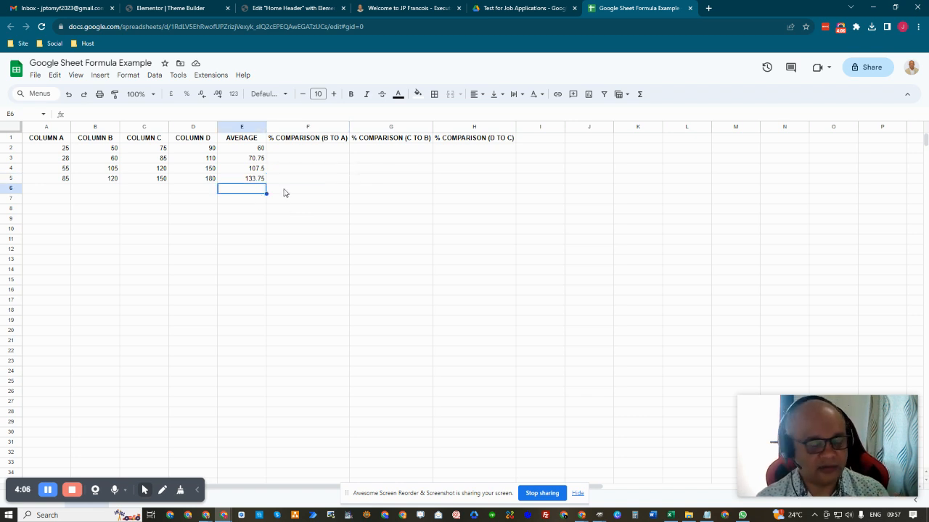
drag(263, 161, 259, 182)
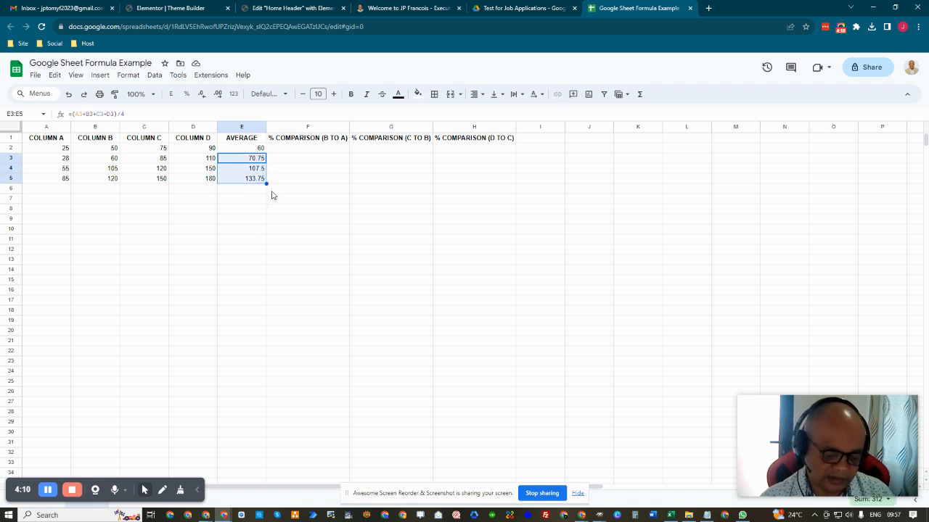
key(Delete)
click(291, 158)
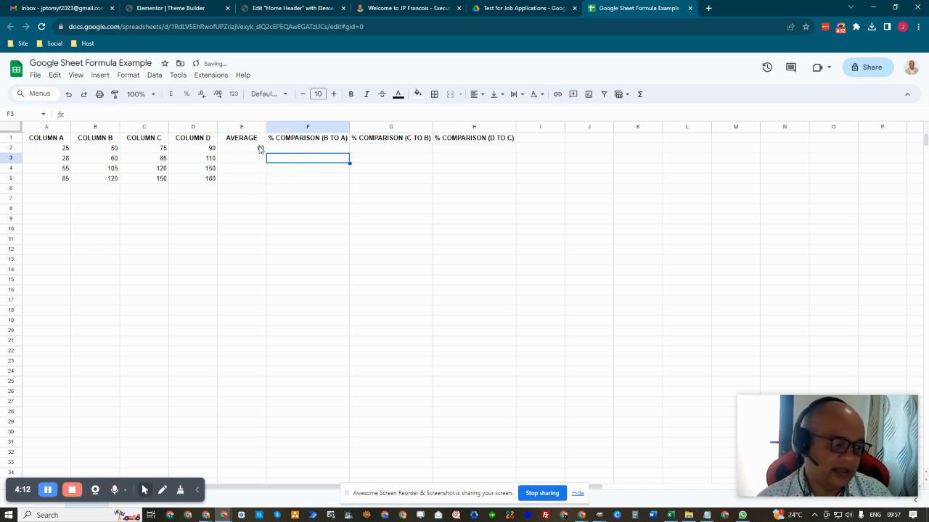
Copy the average formula from E2 down through E5 with the fill handle.
click(260, 149)
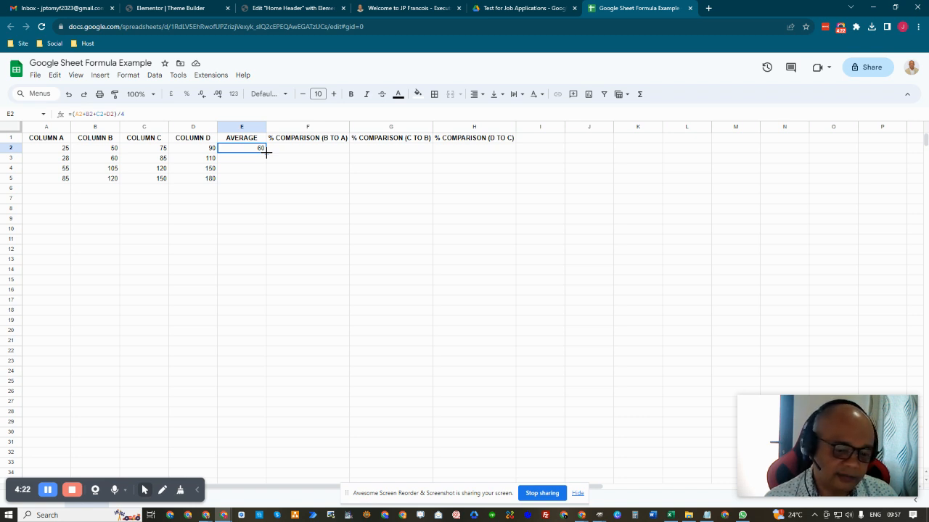
drag(267, 153, 266, 178)
click(282, 179)
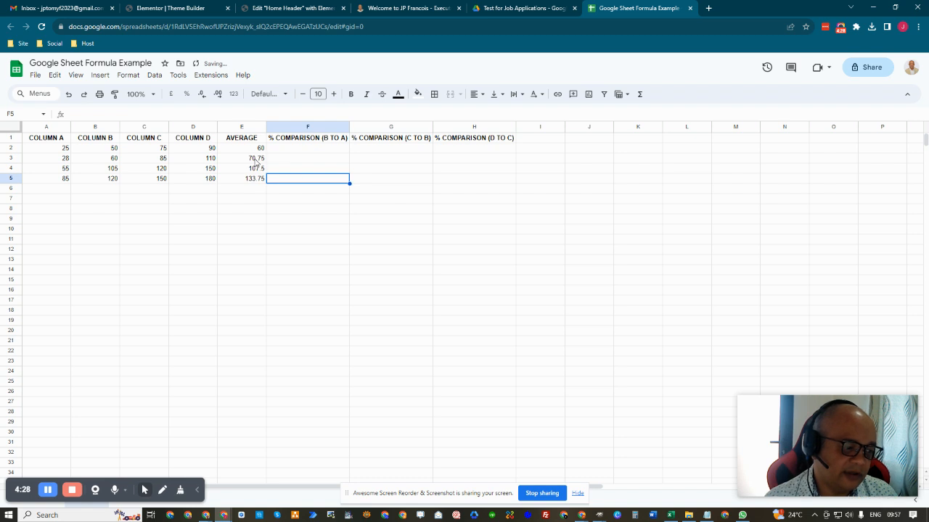
Review the formulas in E2 through E5 to check which row's cells each average references.
click(256, 161)
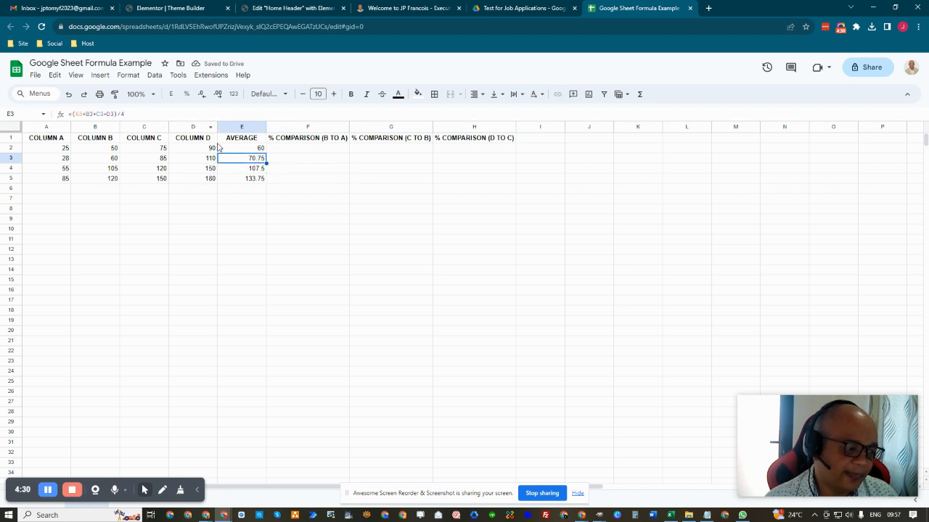
click(253, 172)
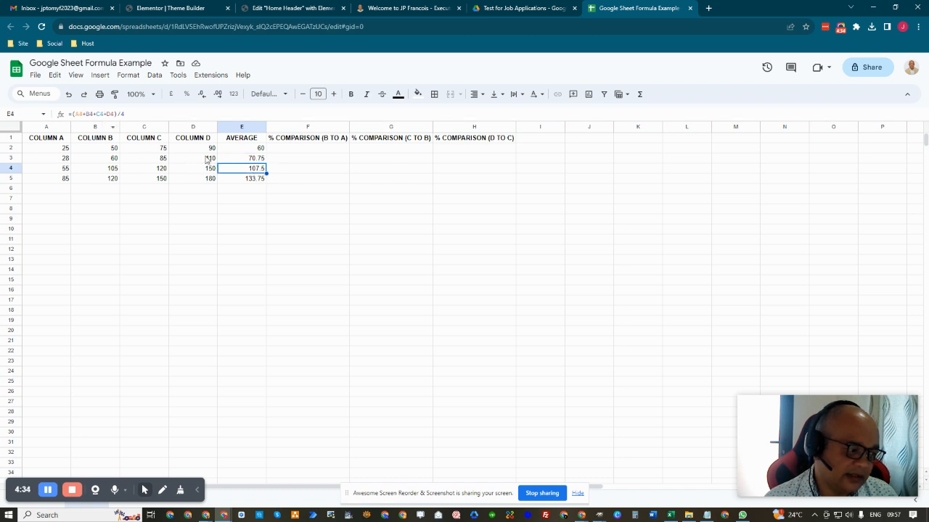
click(247, 180)
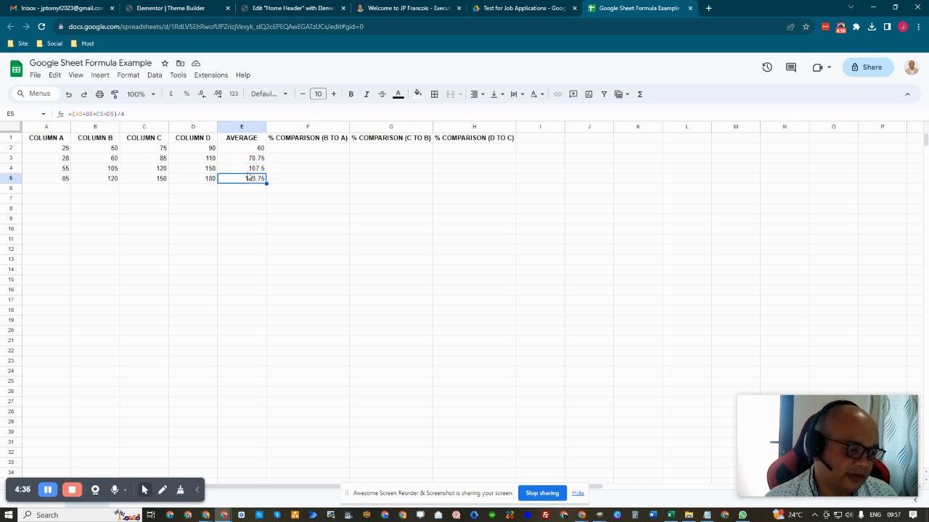
click(250, 172)
click(252, 161)
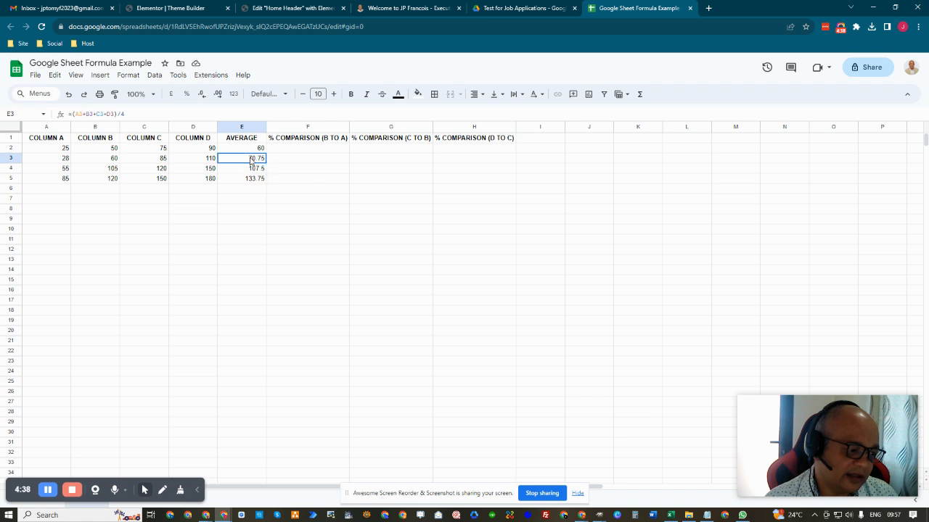
click(252, 150)
click(247, 180)
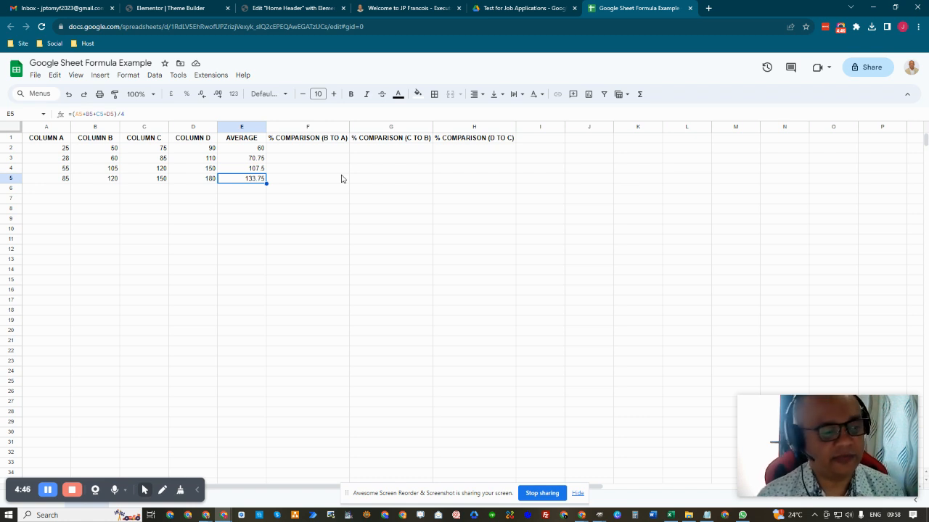
Calculate the B to A percentage comparison in F2 with =(B2-A2)/B2*100 and accept the suggested auto-fill for F3:F5.
click(335, 151)
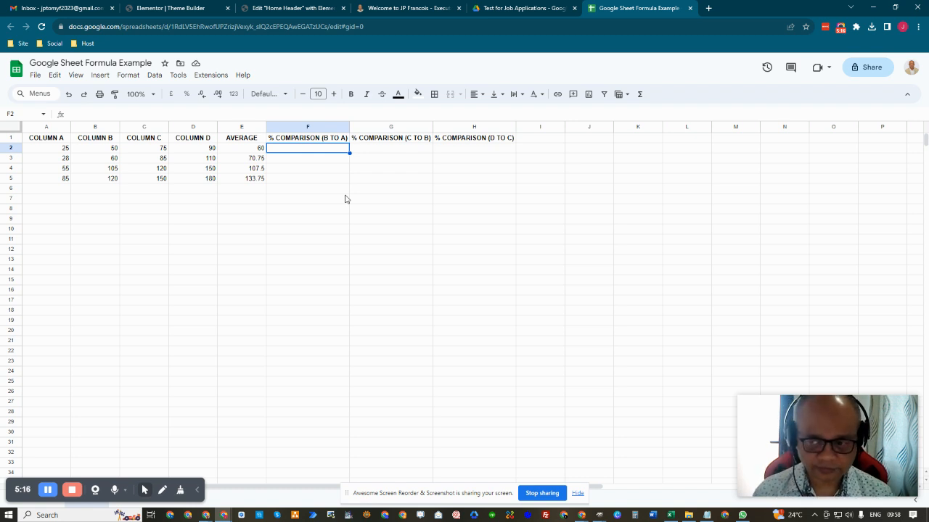
click(114, 150)
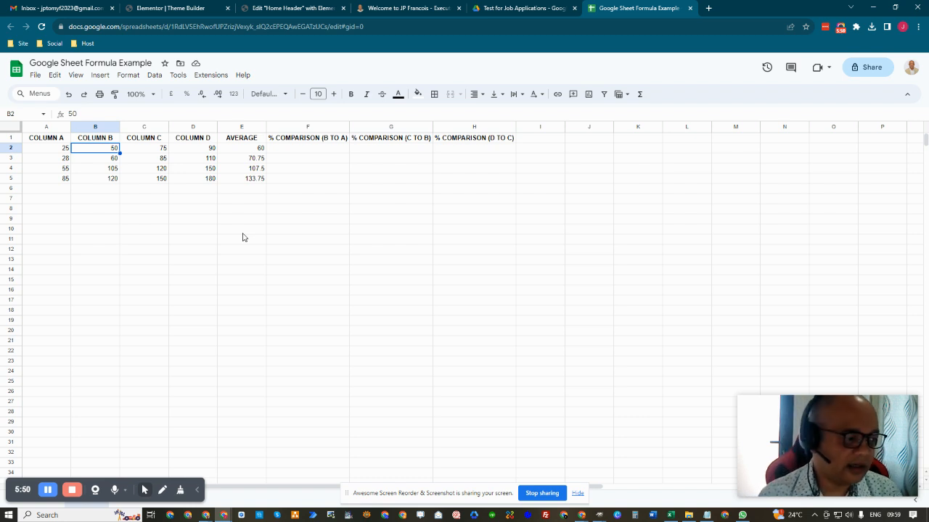
click(289, 149)
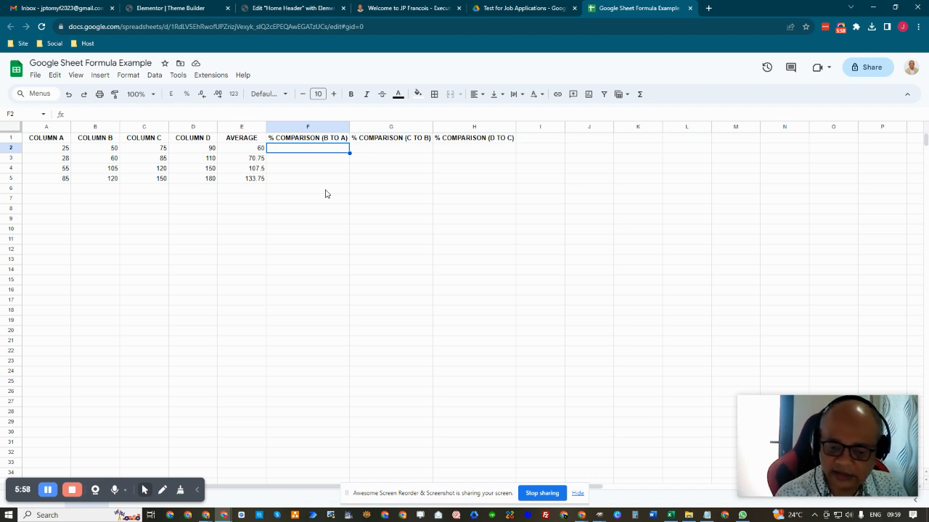
text(=)
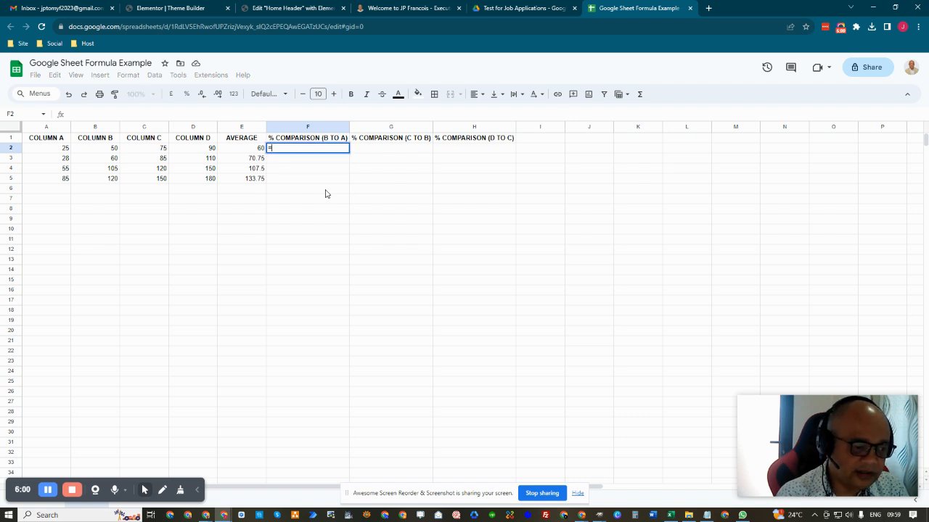
text(()
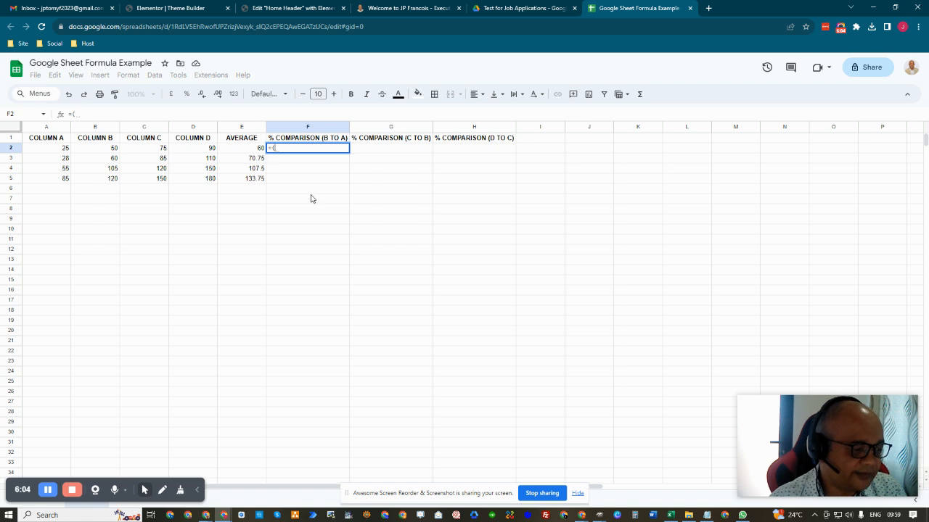
click(113, 151)
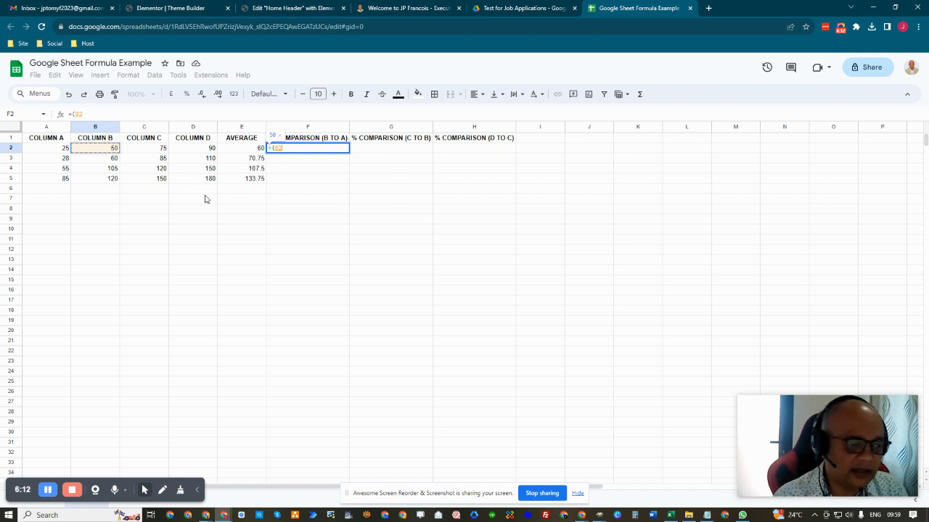
text(-)
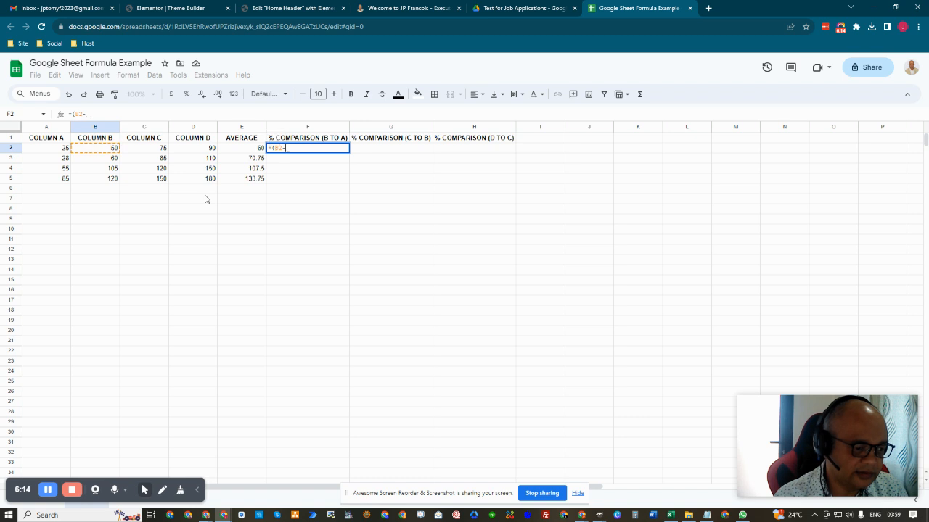
click(46, 151)
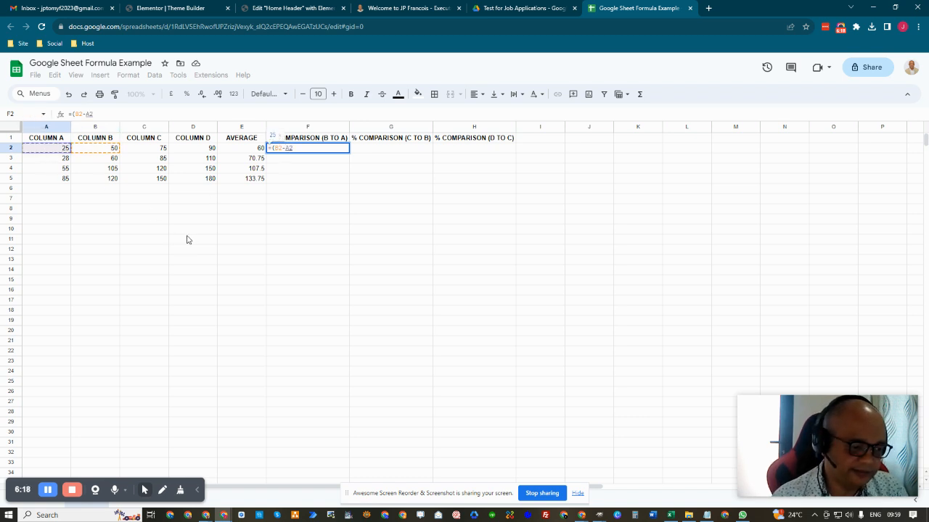
text())
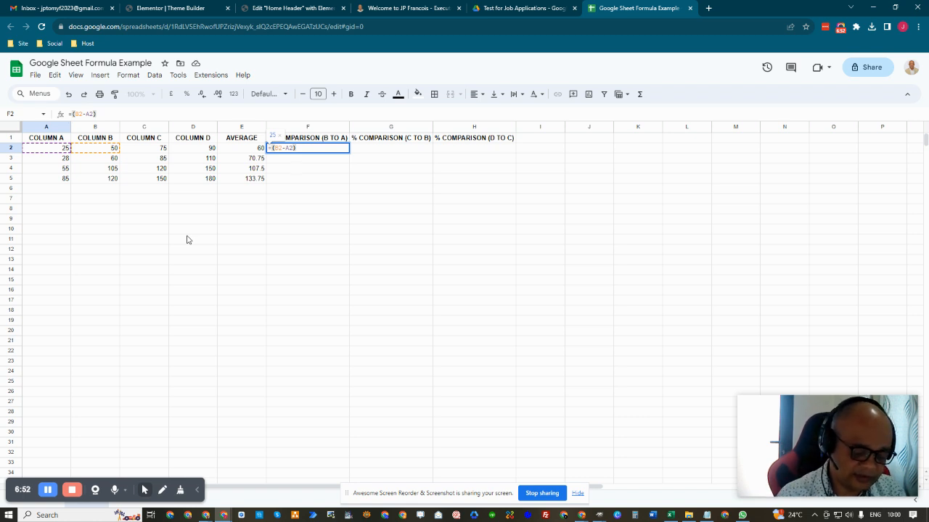
text(/)
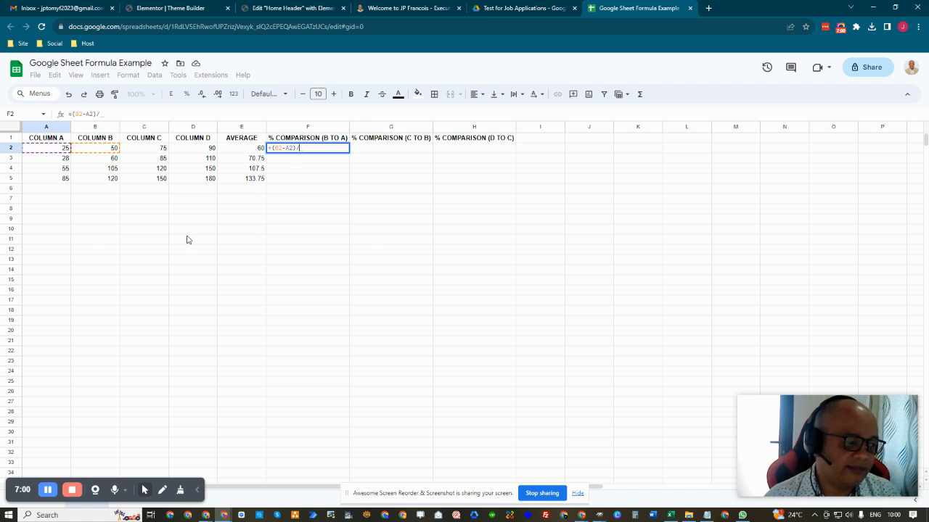
click(113, 151)
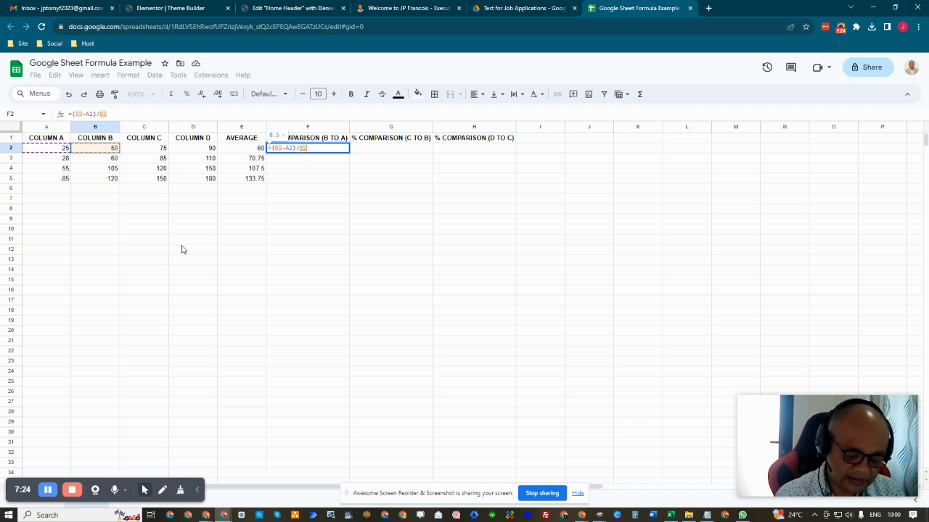
text(*)
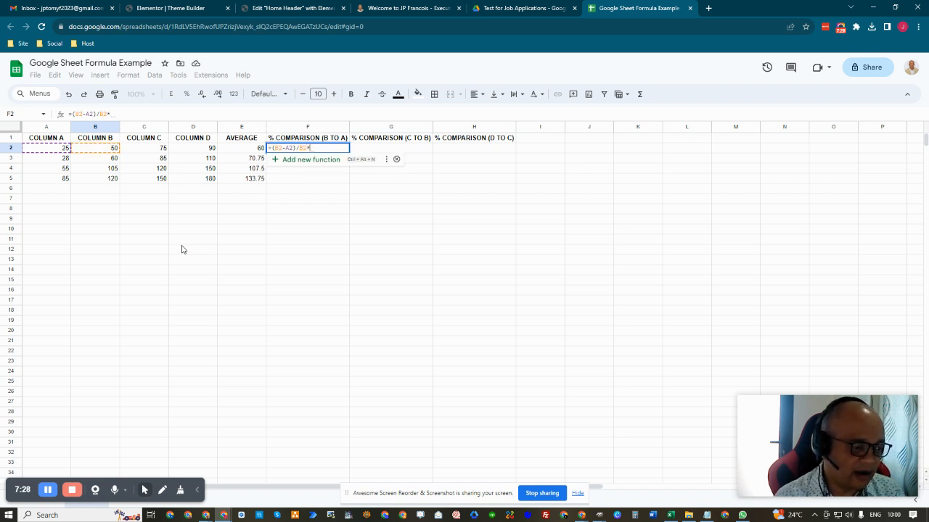
text(100)
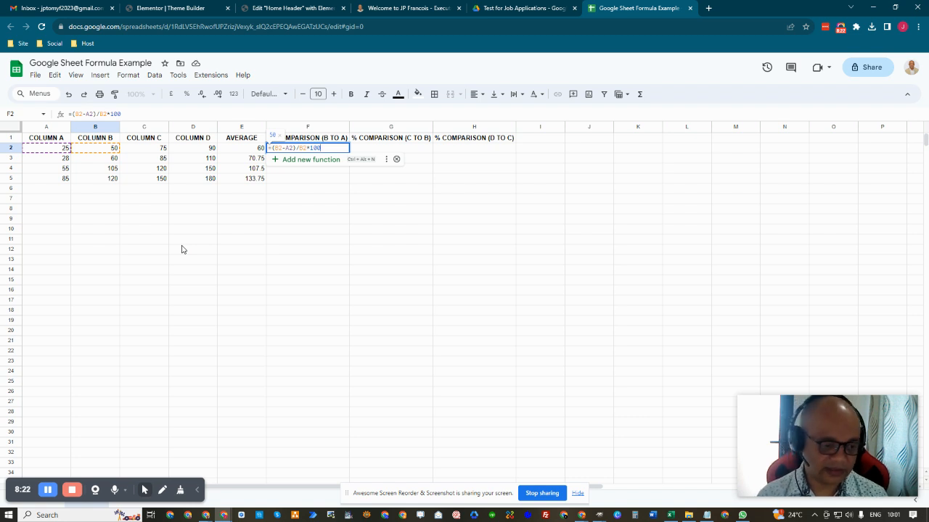
key(Return)
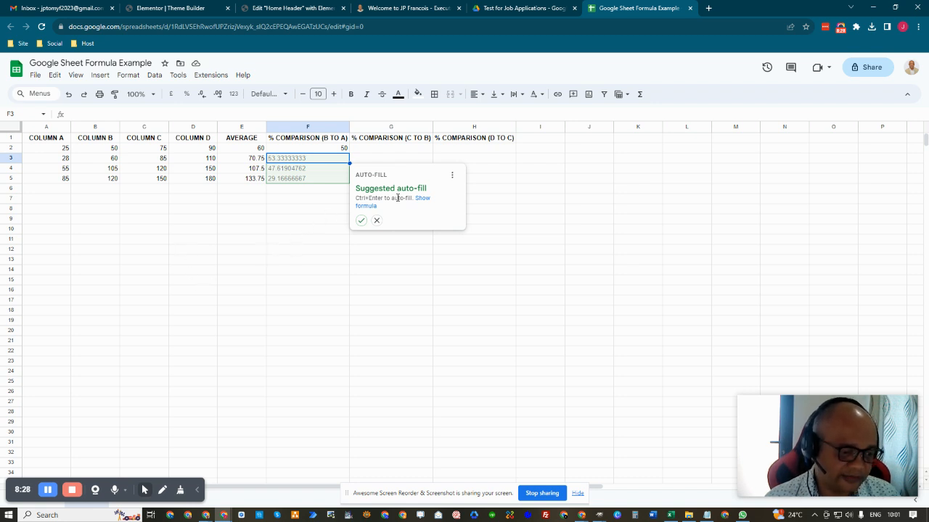
click(360, 222)
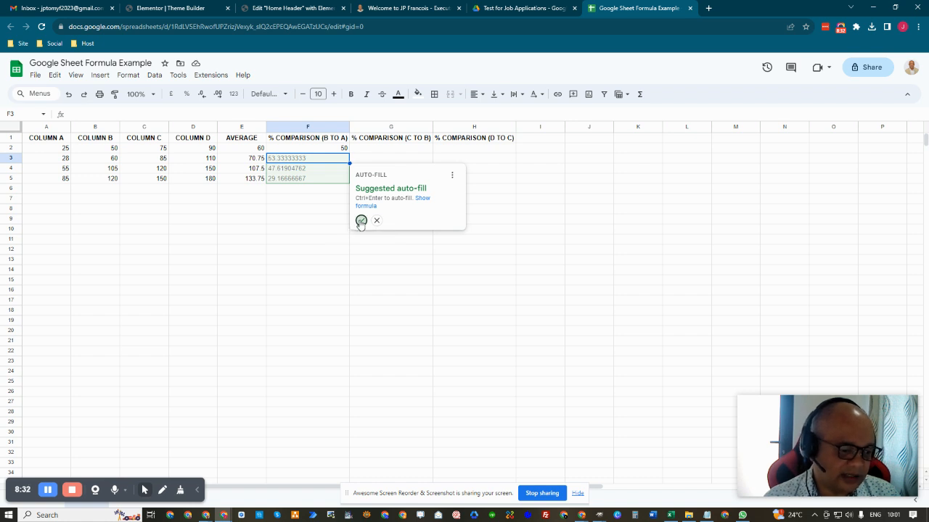
click(360, 249)
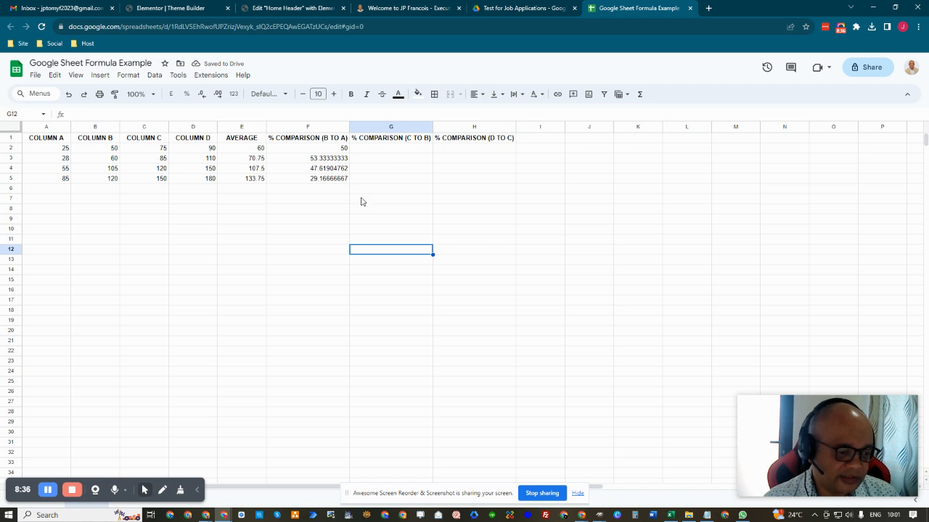
Clear the auto-filled B to A comparison formulas from F3:F5.
drag(328, 160, 326, 179)
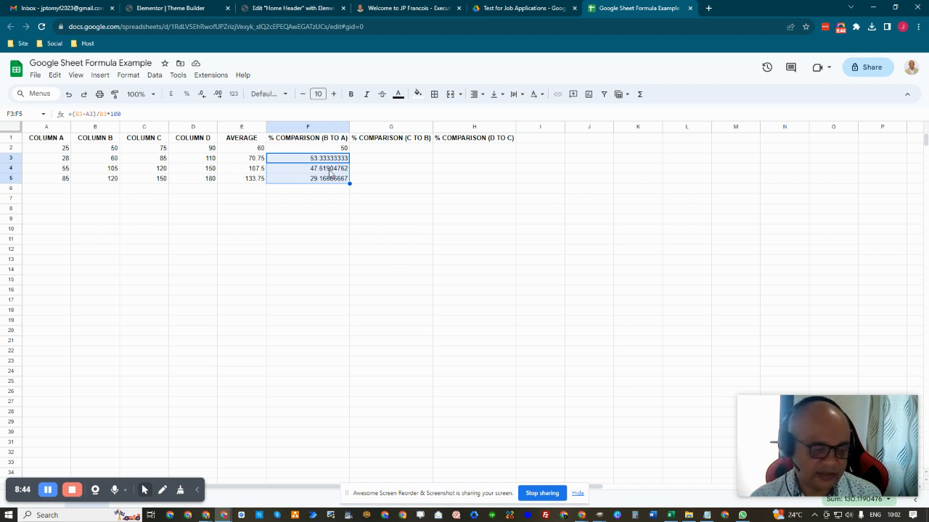
key(Delete)
click(377, 159)
Copy the B to A comparison formula from F2 down through F5 with the fill handle.
click(346, 150)
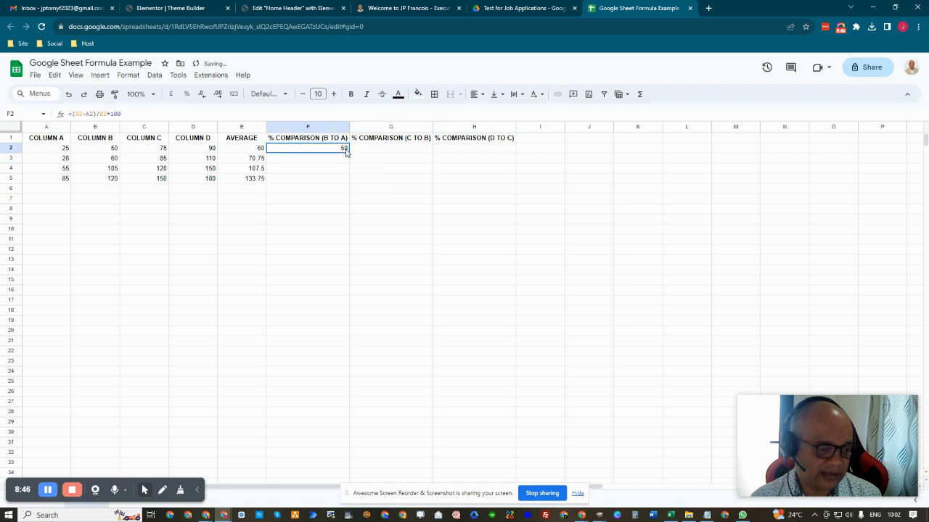
drag(349, 150, 347, 178)
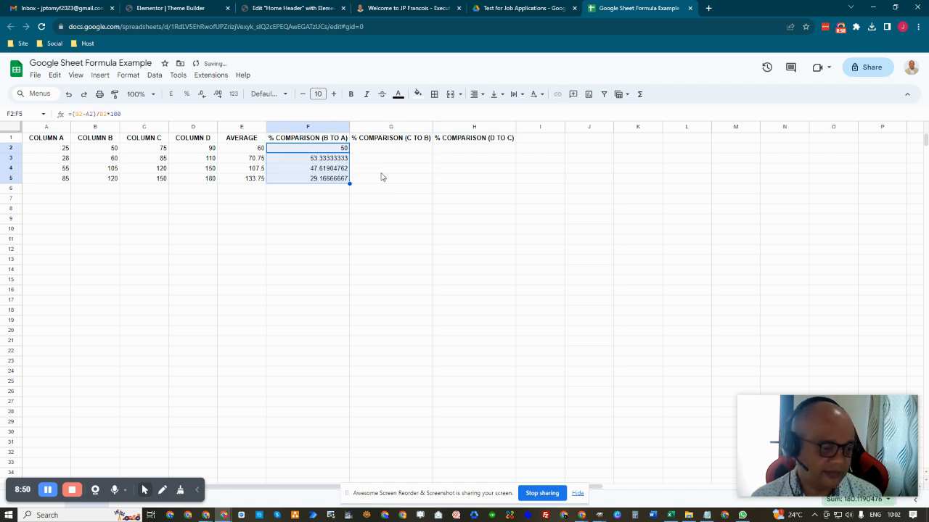
click(381, 172)
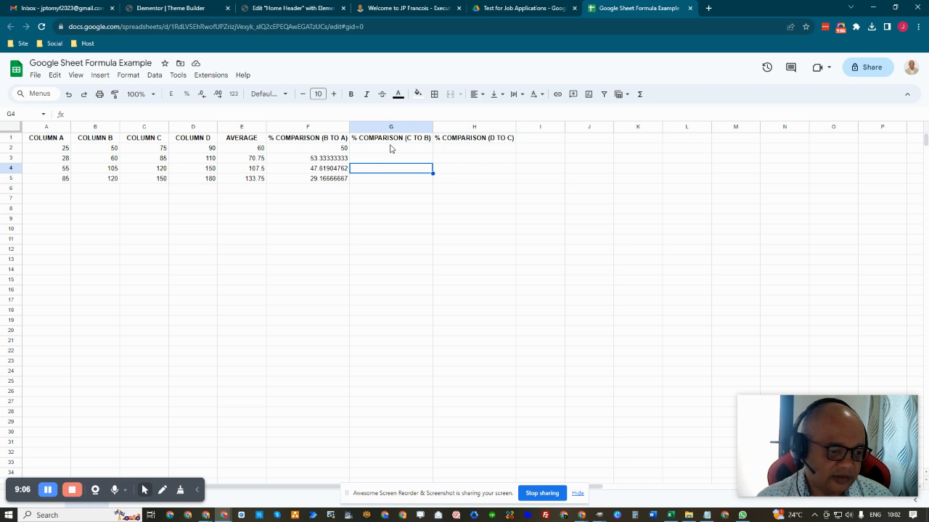
click(391, 148)
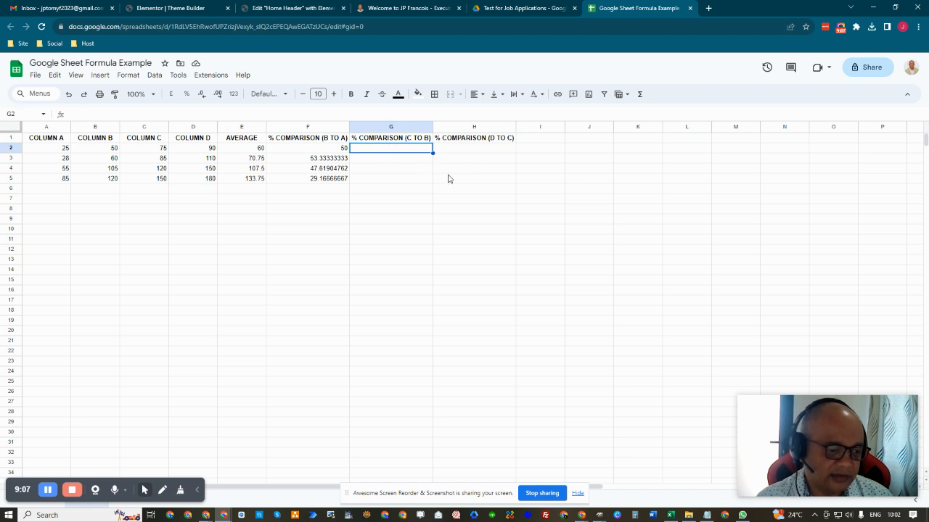
click(483, 153)
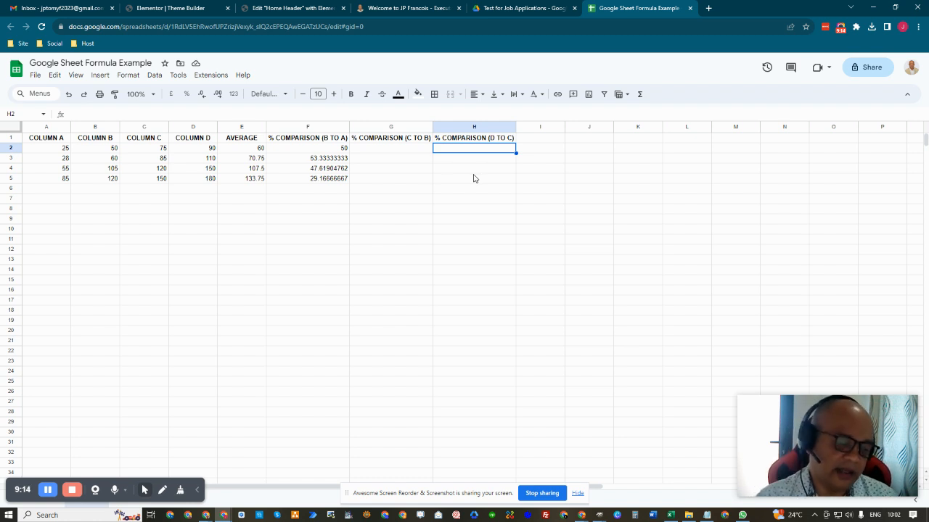
click(400, 149)
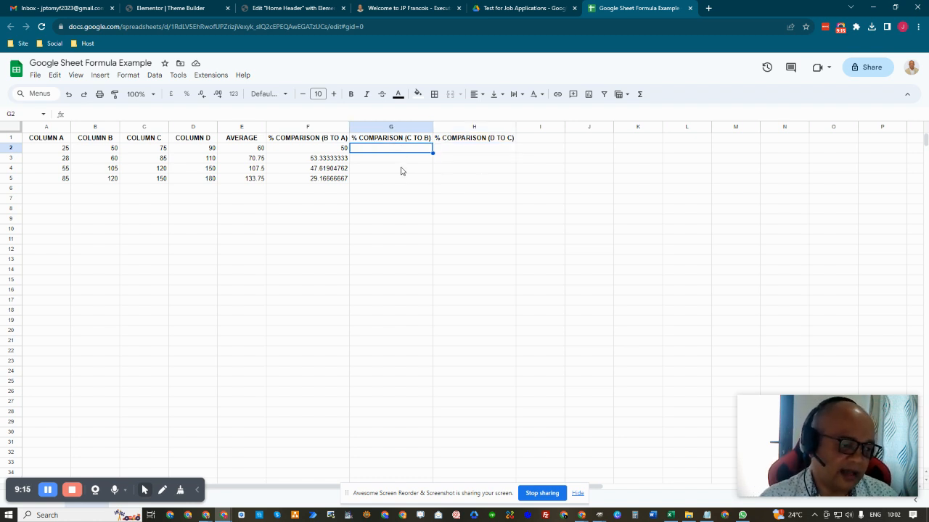
click(331, 151)
click(368, 153)
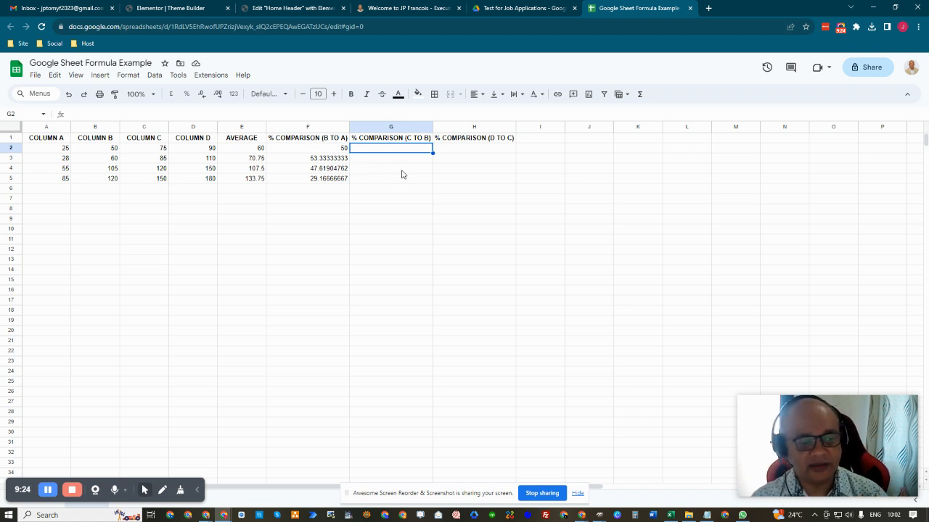
Copy the percentage comparison formula from F2 across into G2 and compare the cell references in both formulas.
click(347, 148)
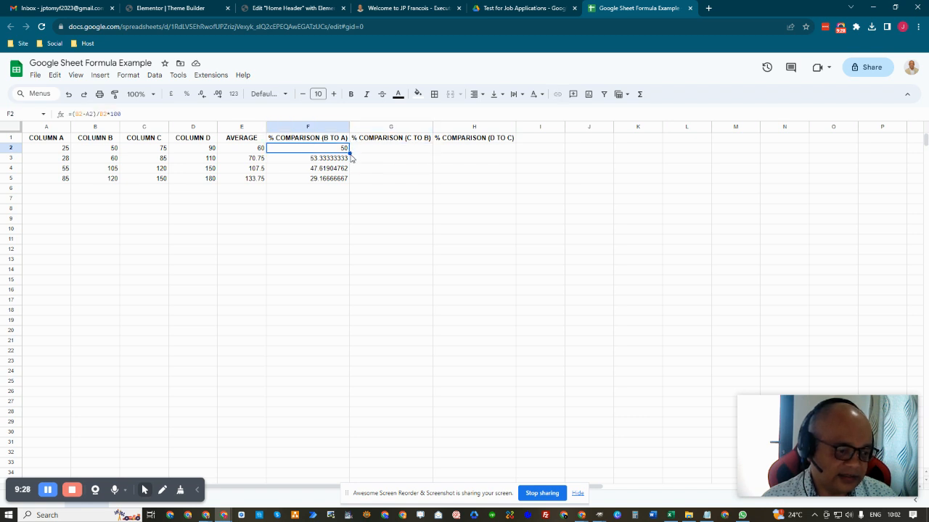
drag(349, 153, 429, 150)
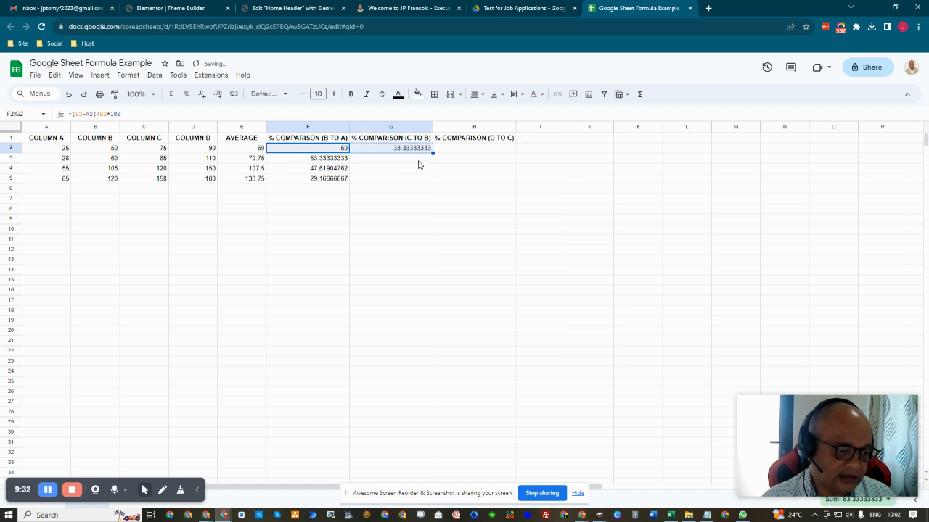
click(412, 150)
click(345, 151)
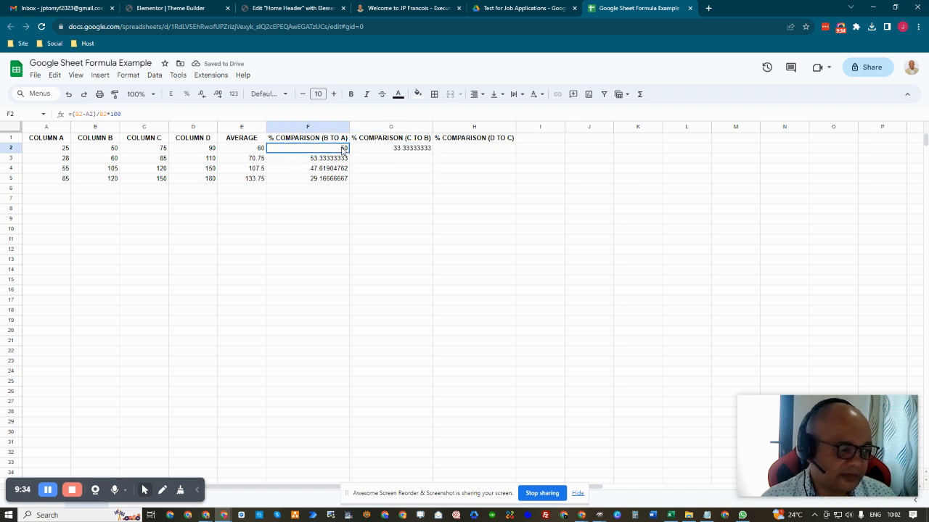
click(375, 151)
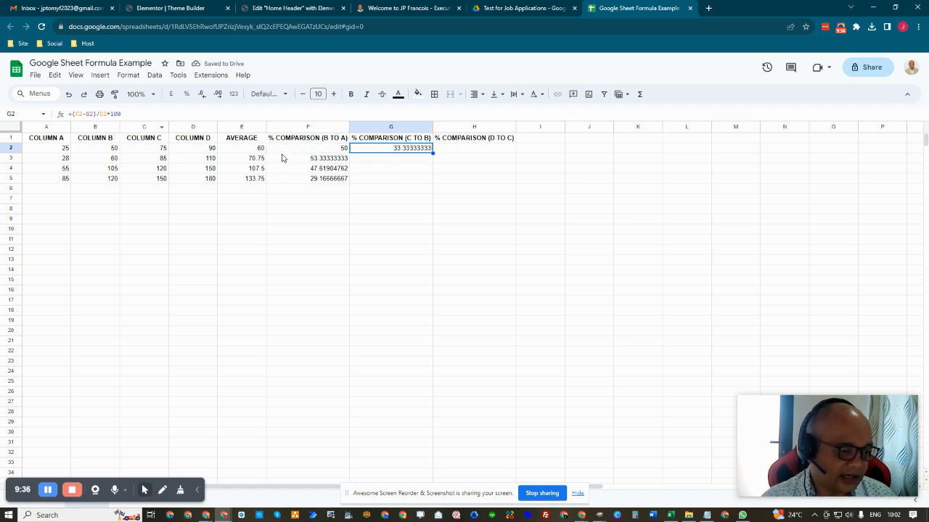
click(345, 150)
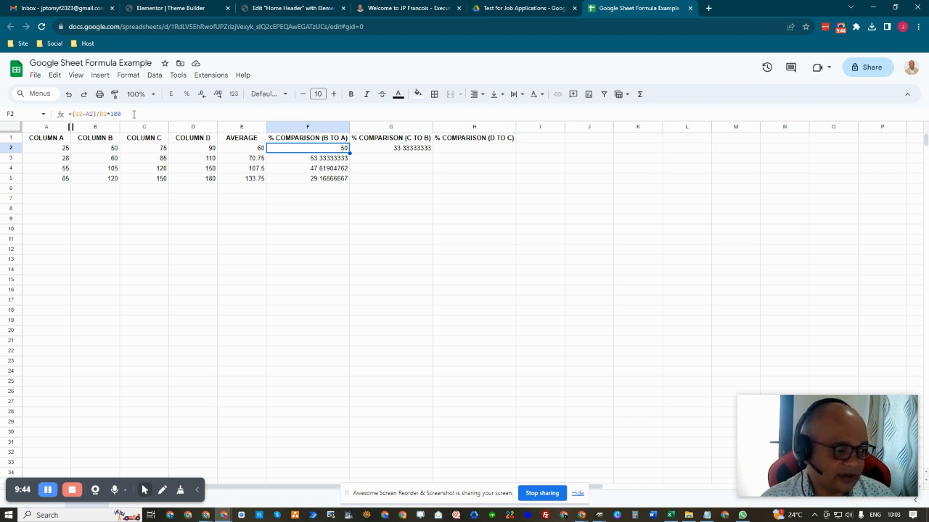
Fill the C to B percentage comparison formula from G2 down through G5.
click(371, 149)
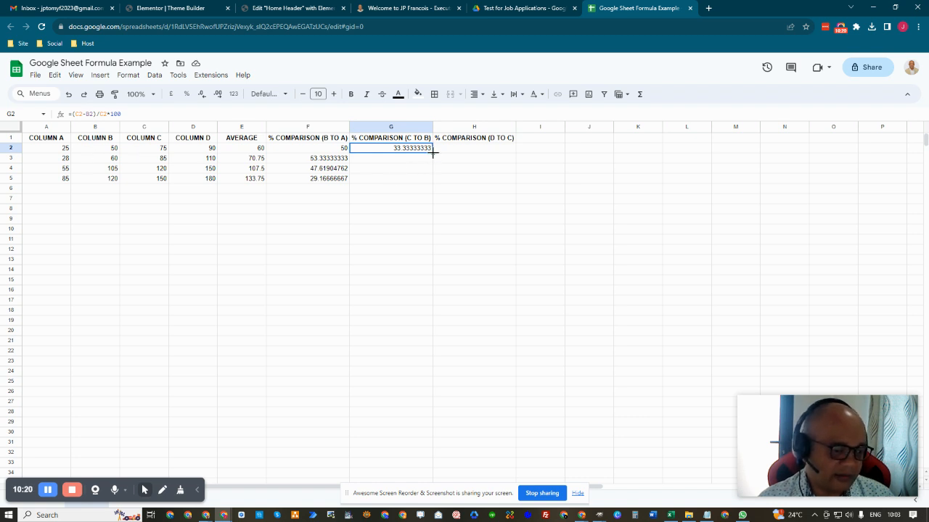
drag(432, 153, 433, 180)
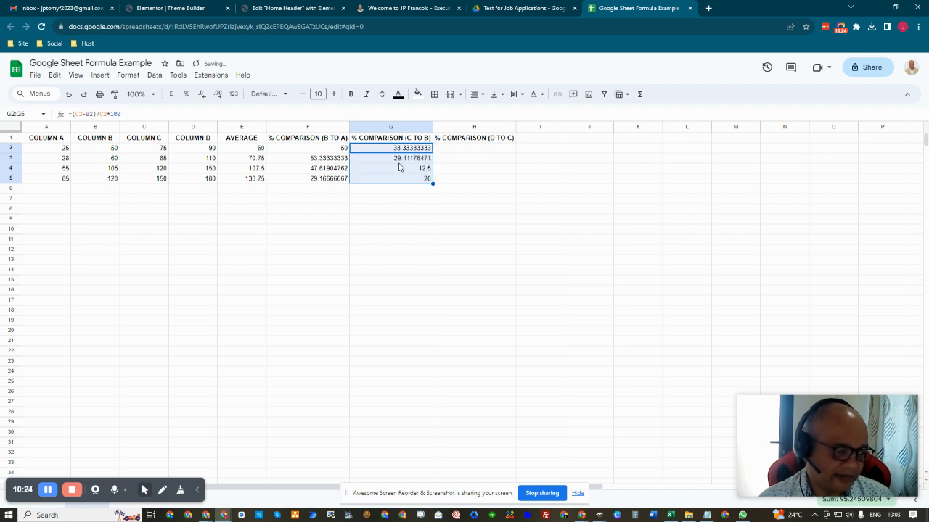
drag(35, 161, 445, 174)
click(445, 174)
drag(412, 148, 408, 178)
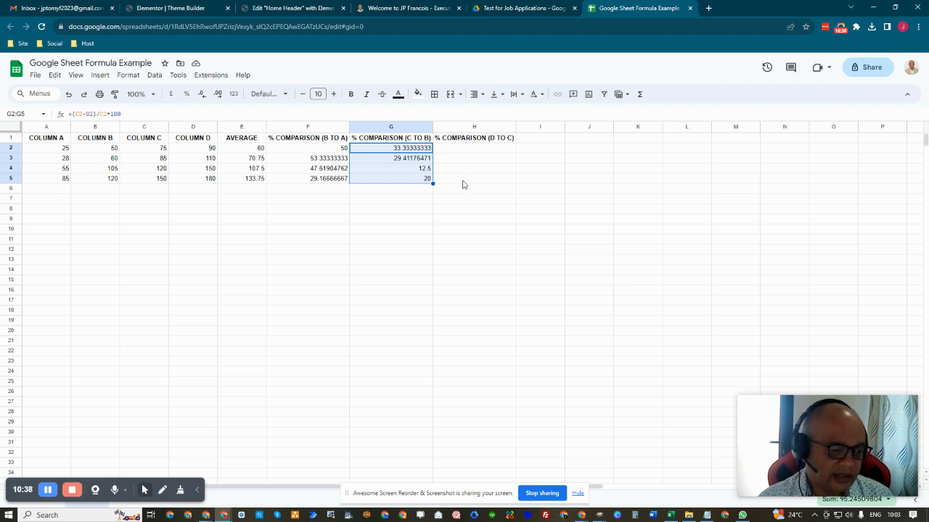
Extend the comparison formula from G2 across into H2 and fill it down through H5 for the D to C comparison.
click(460, 150)
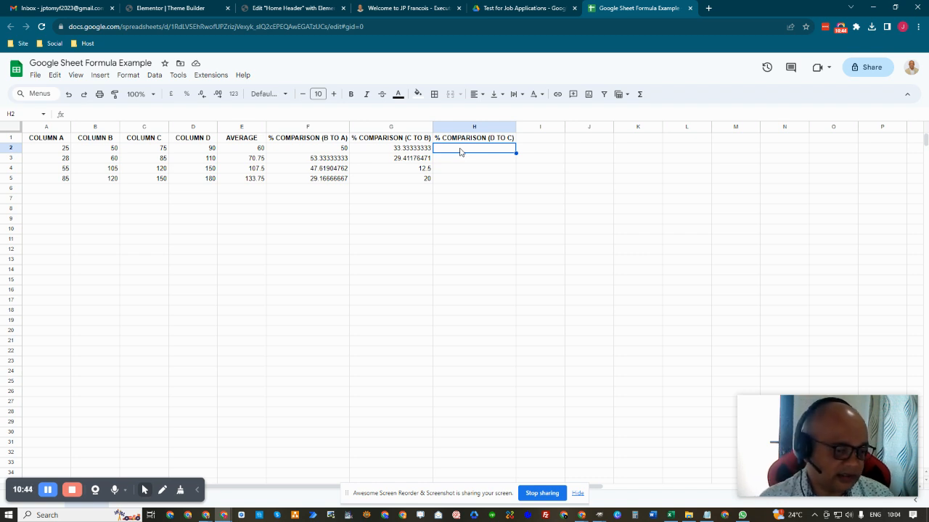
click(422, 153)
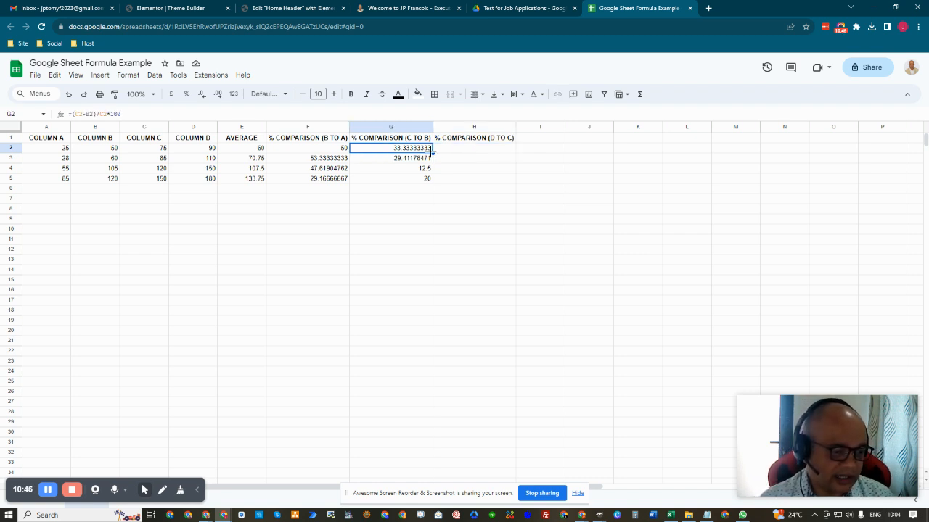
drag(432, 152, 514, 154)
click(498, 156)
click(499, 150)
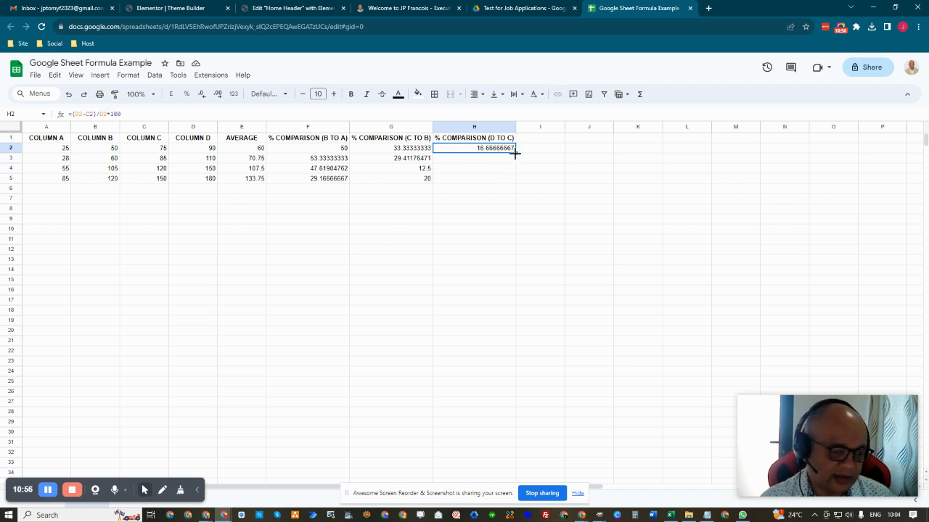
drag(514, 153, 515, 179)
click(487, 192)
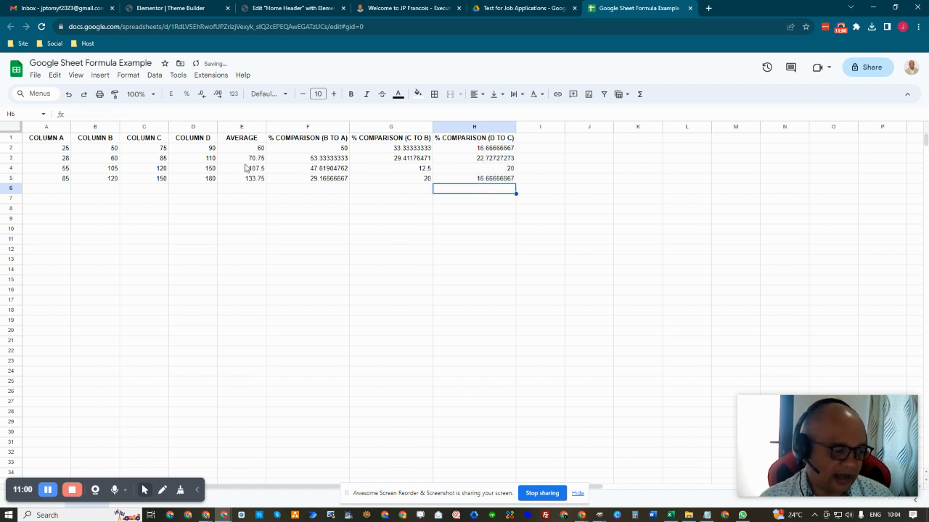
click(50, 158)
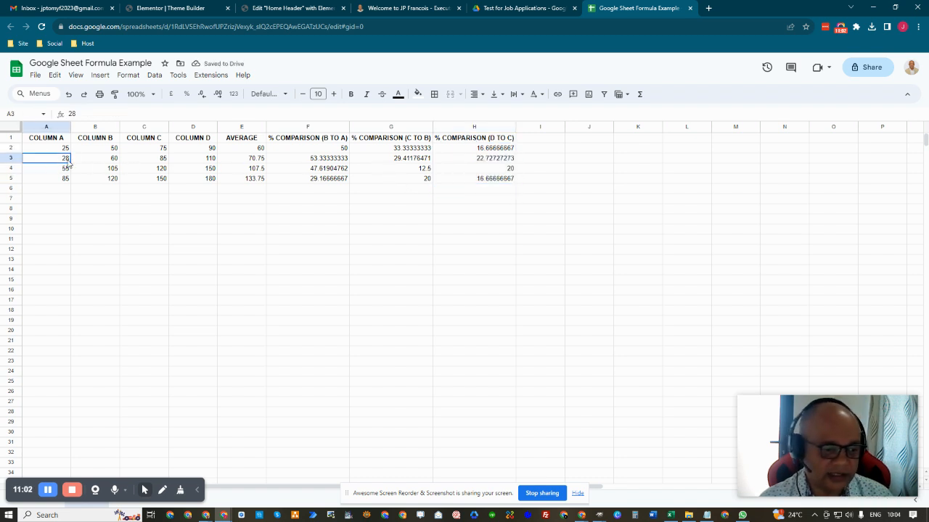
drag(65, 161, 84, 178)
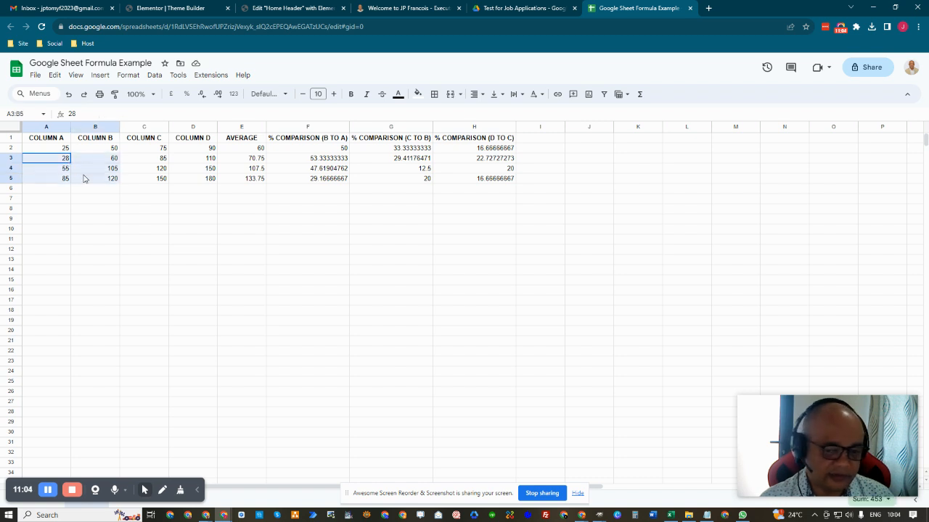
click(175, 212)
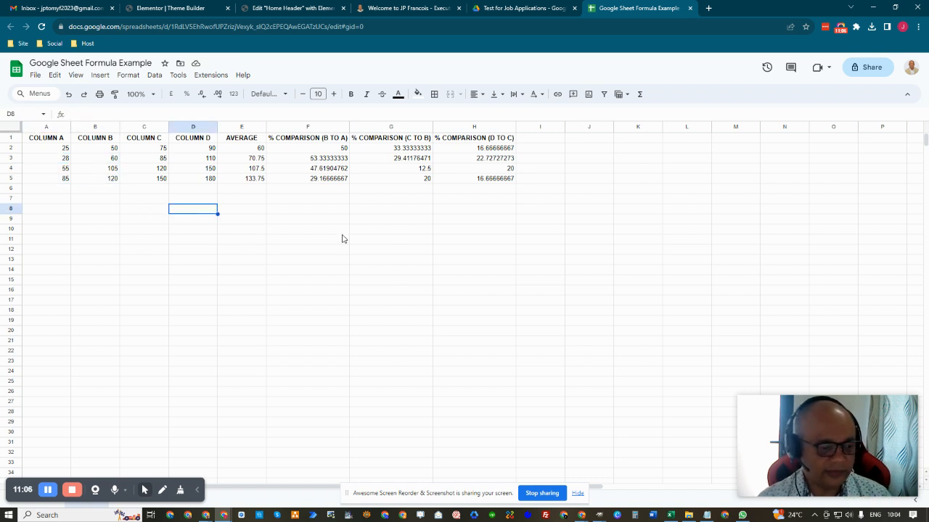
click(344, 231)
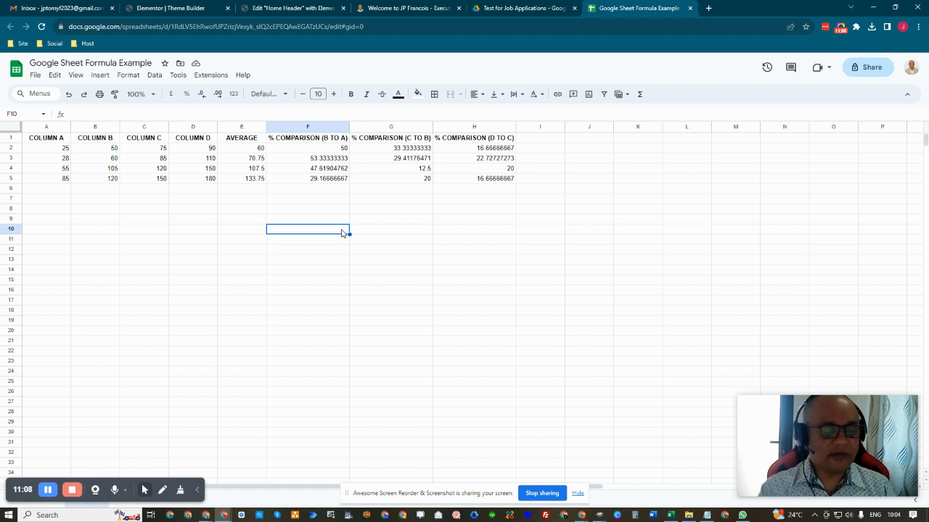